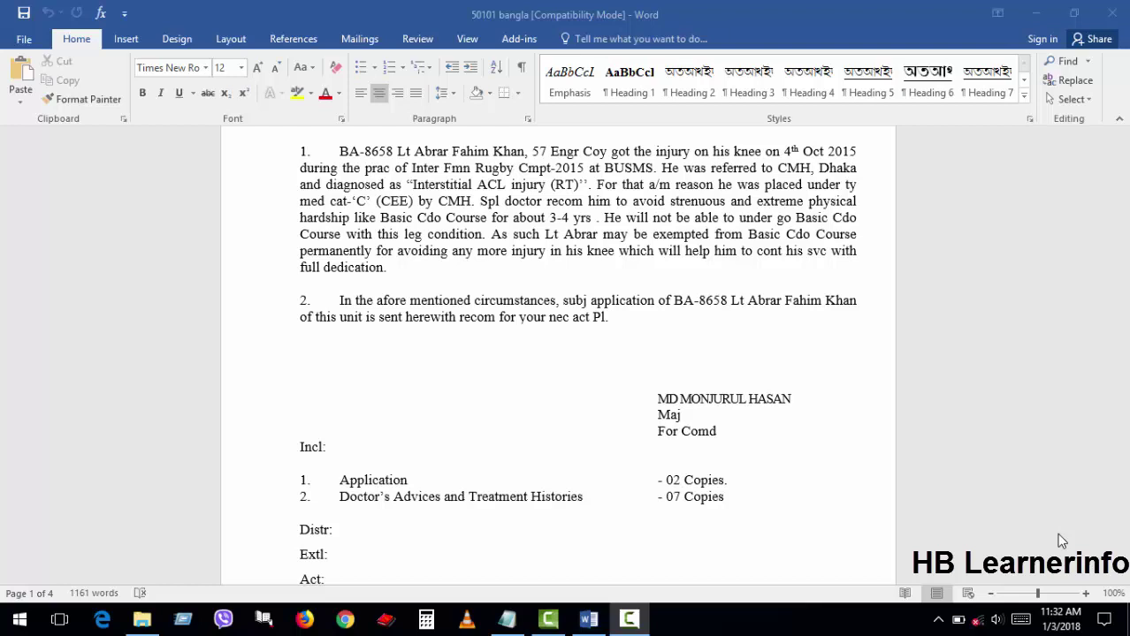
- Focus the letter 50101 bangla and bring up the Design tab's page background options
click(521, 249)
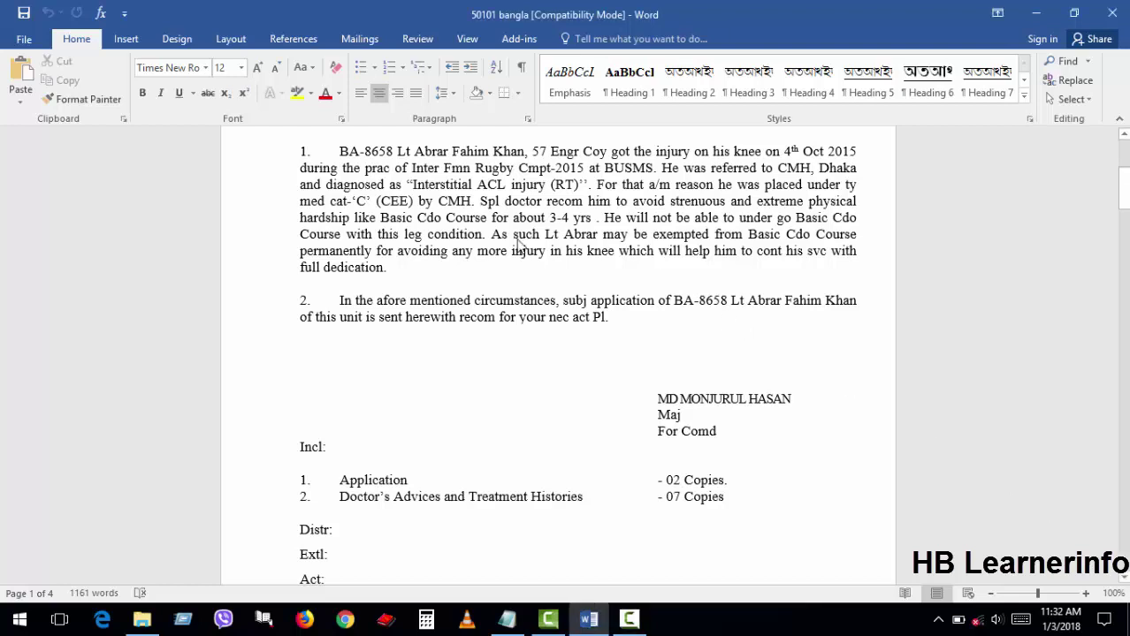
click(459, 259)
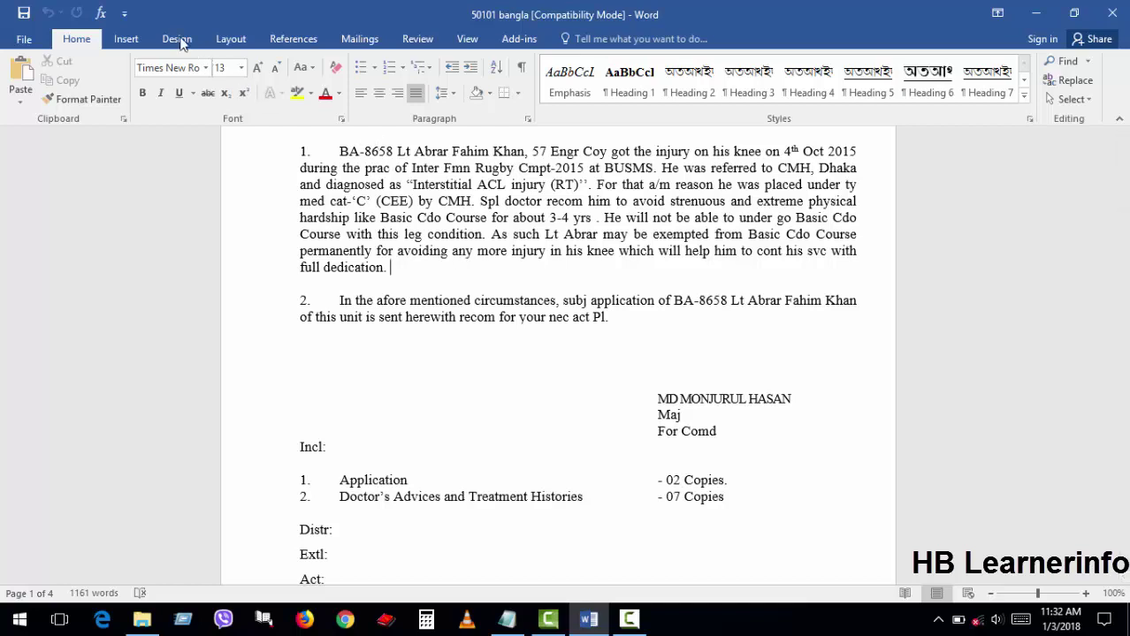
click(128, 41)
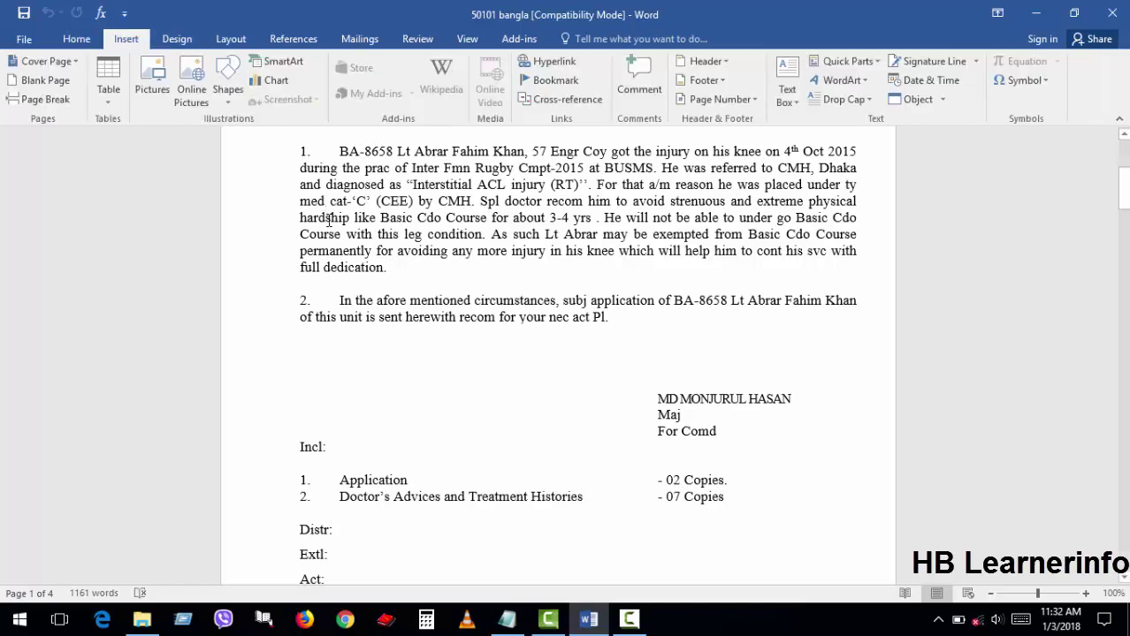
click(325, 218)
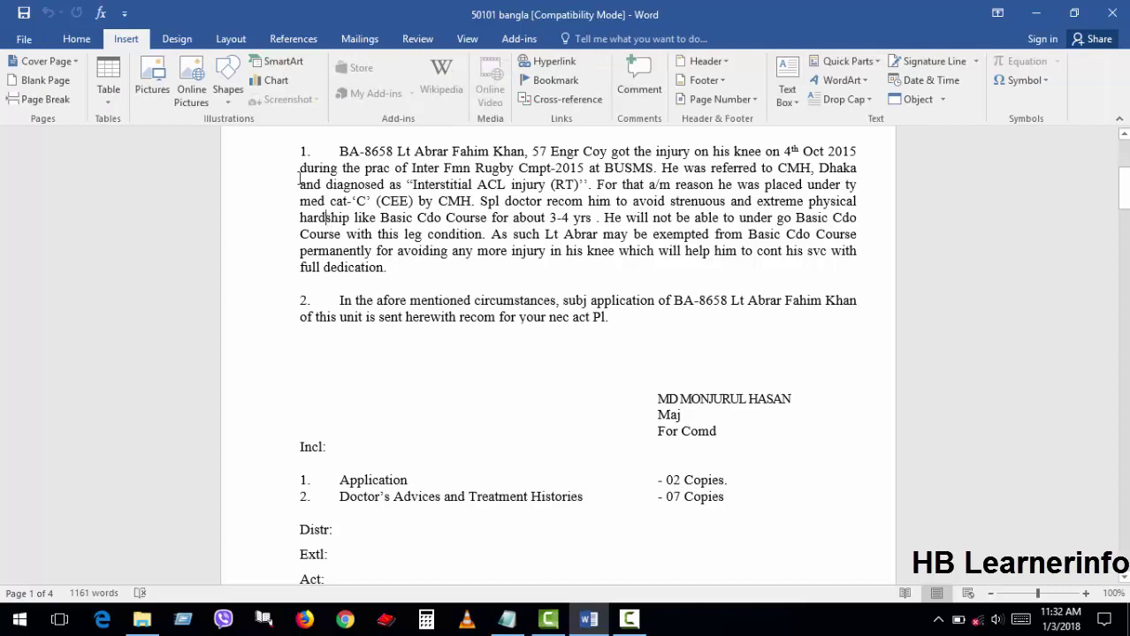
click(177, 41)
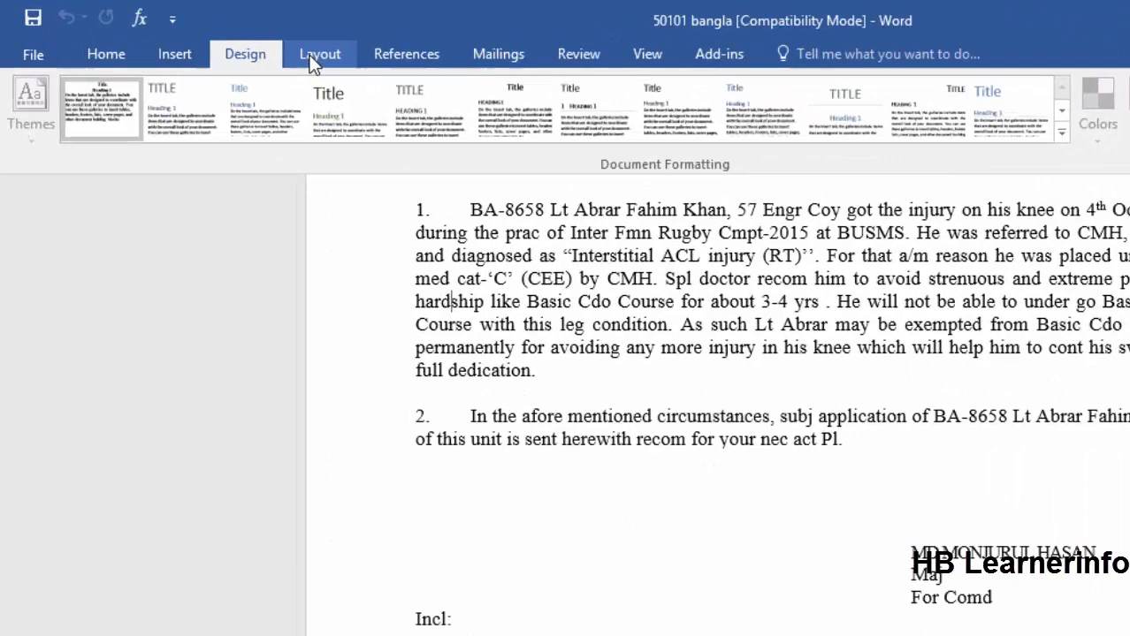
- Open the Watermark gallery and browse presets such as CONFIDENTIAL, DO NOT COPY, DRAFT and SAMPLE
click(228, 42)
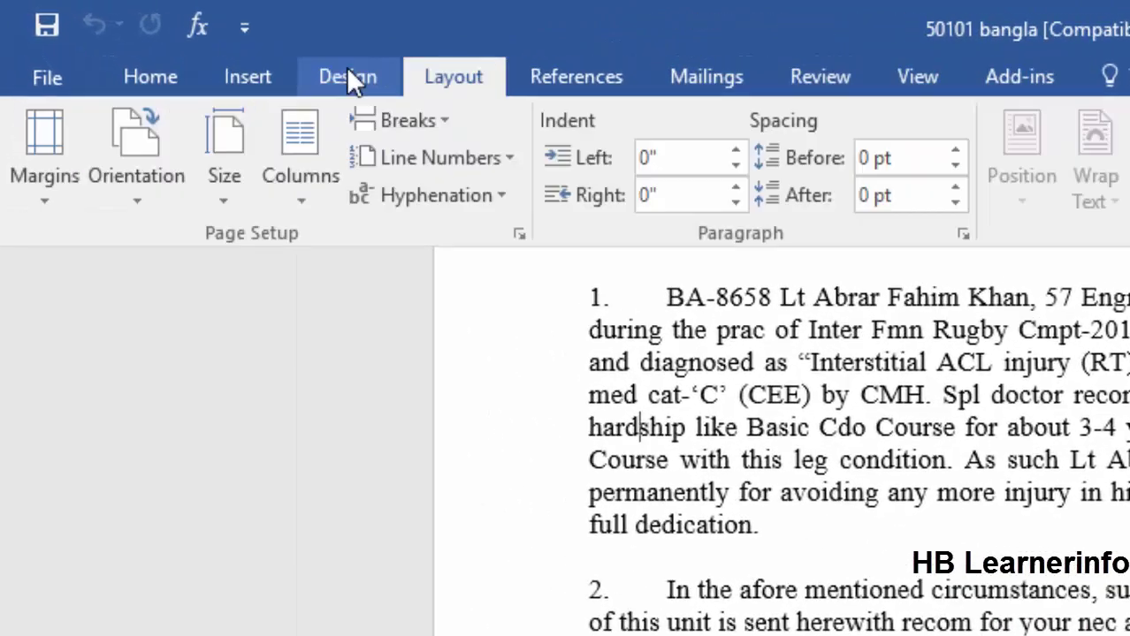
click(170, 37)
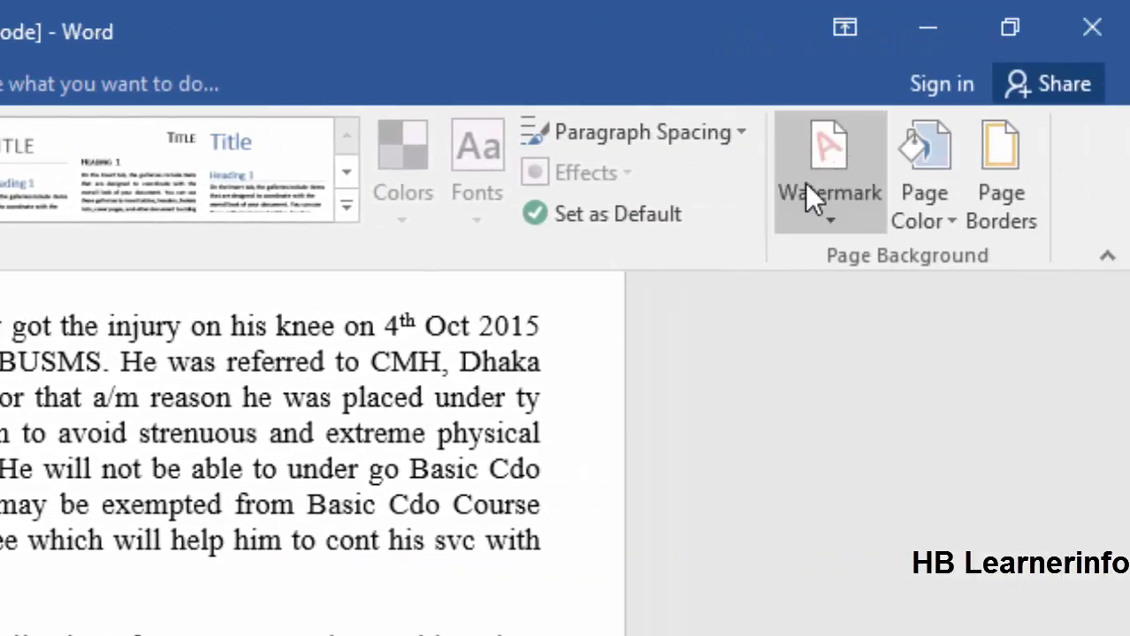
click(808, 180)
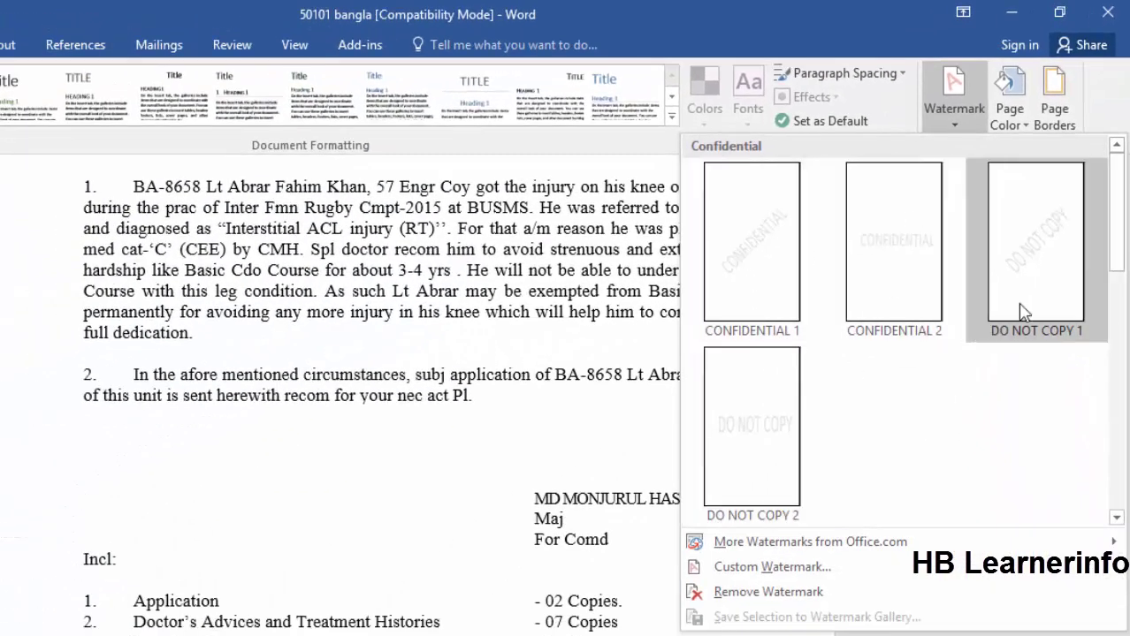
scroll(1119, 245, down, 1)
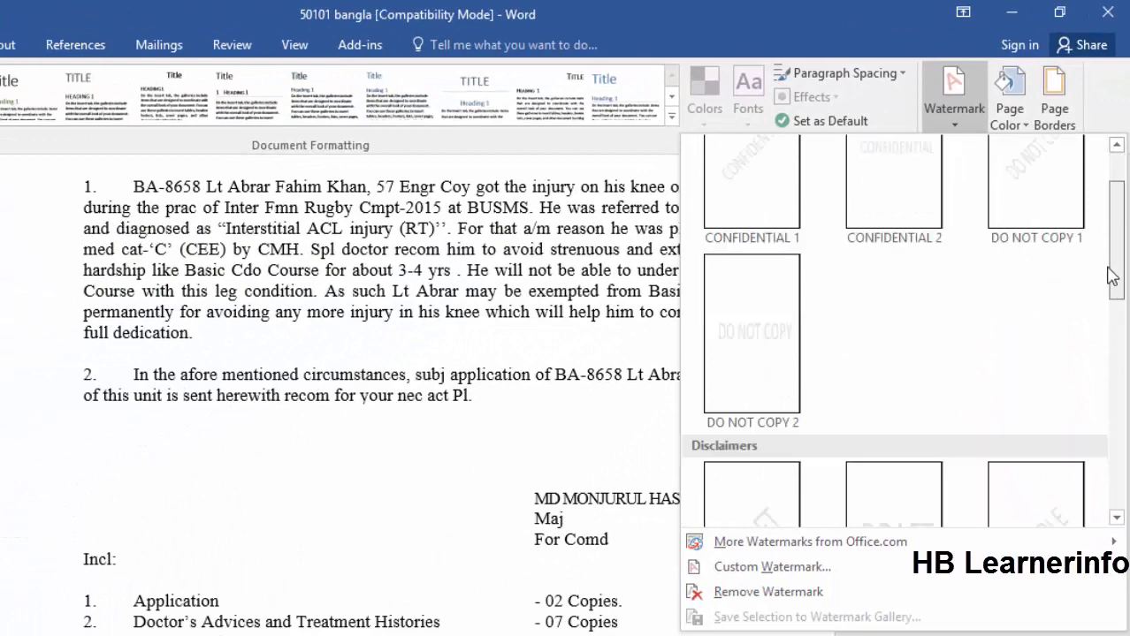
scroll(1119, 245, down, 3)
scroll(1119, 244, down, 2)
scroll(1119, 245, up, 2)
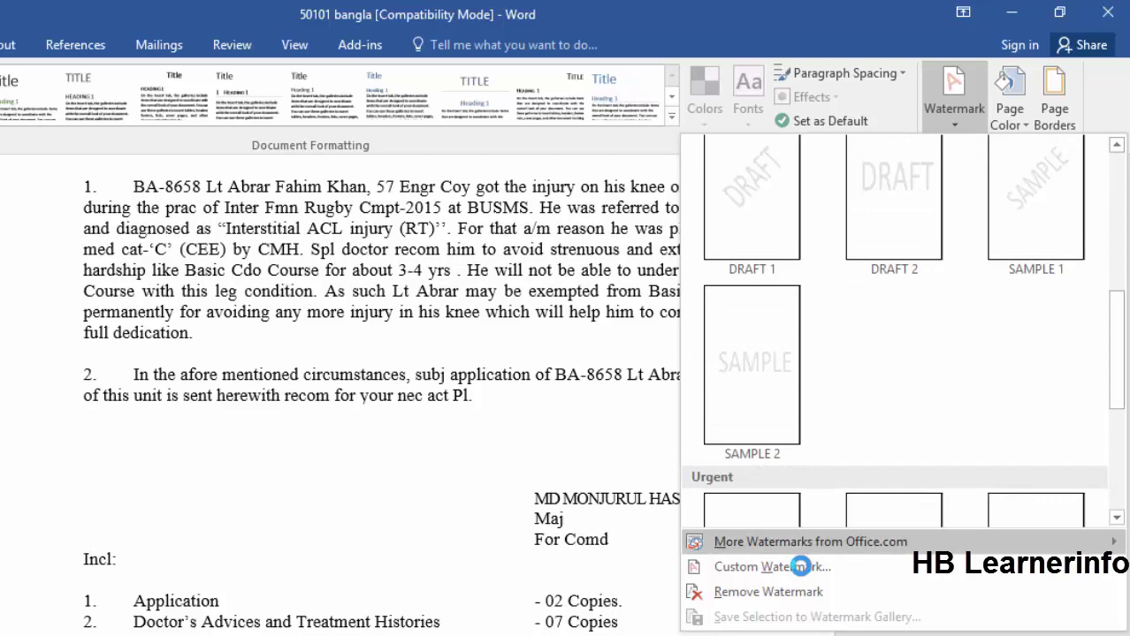
- Set a picture watermark using 140812REDMackieWin7.jpg from the Desktop's hb learnerinfo folder
click(794, 574)
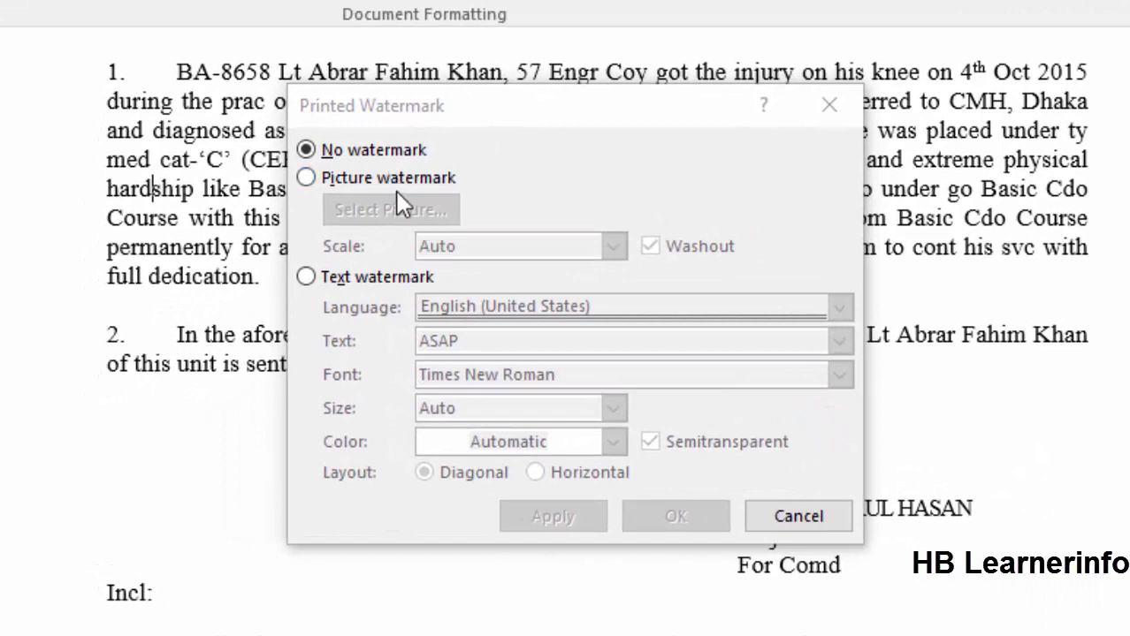
click(392, 181)
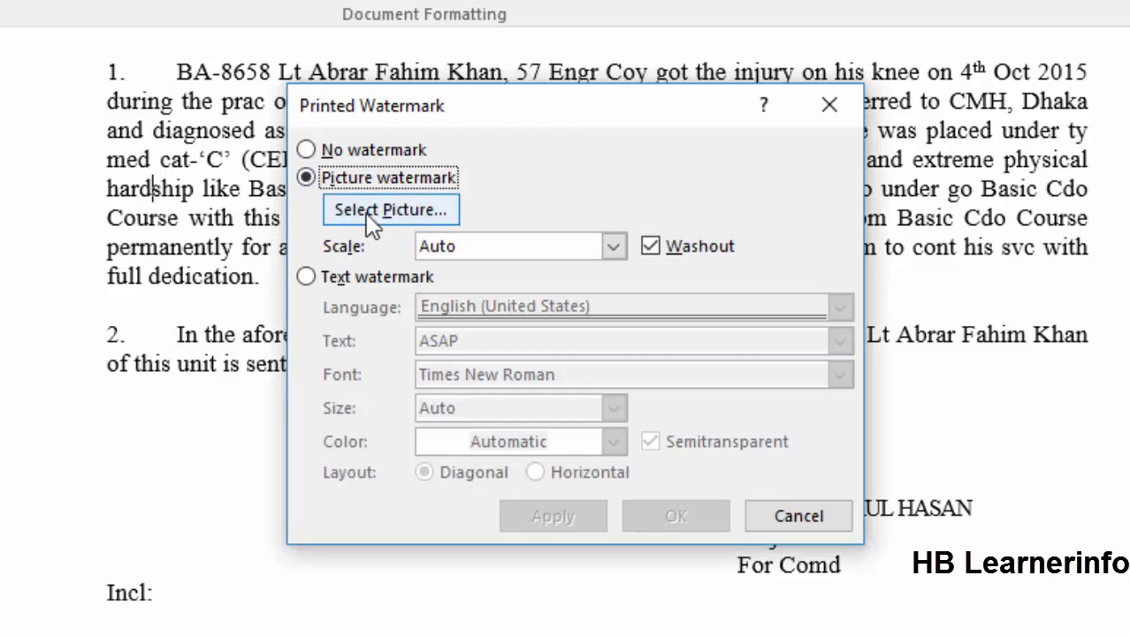
click(367, 215)
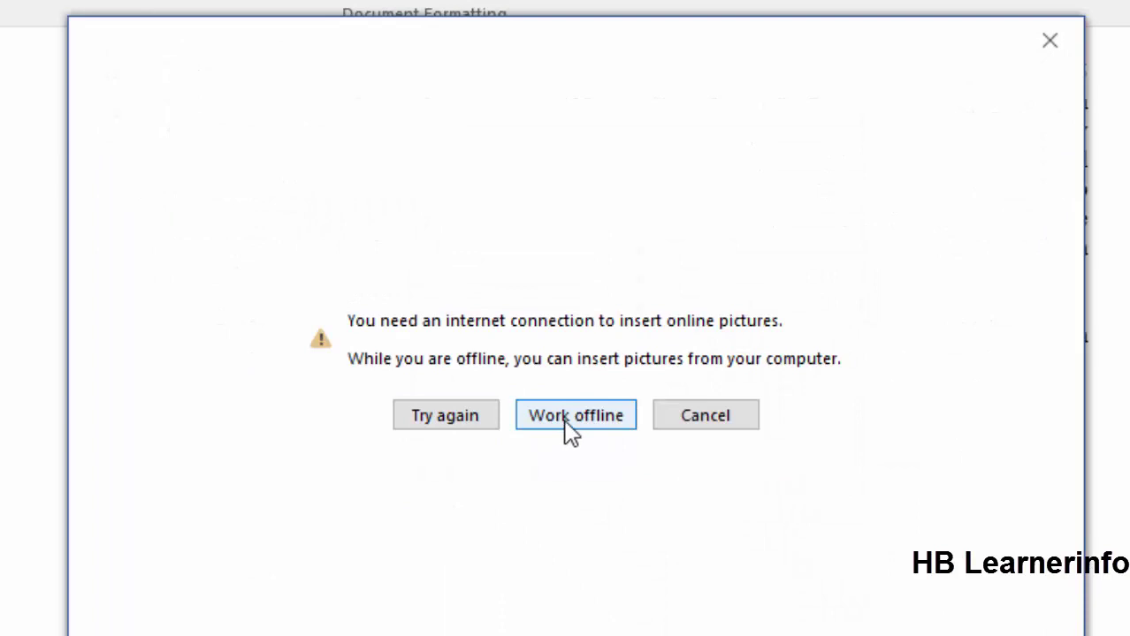
click(570, 432)
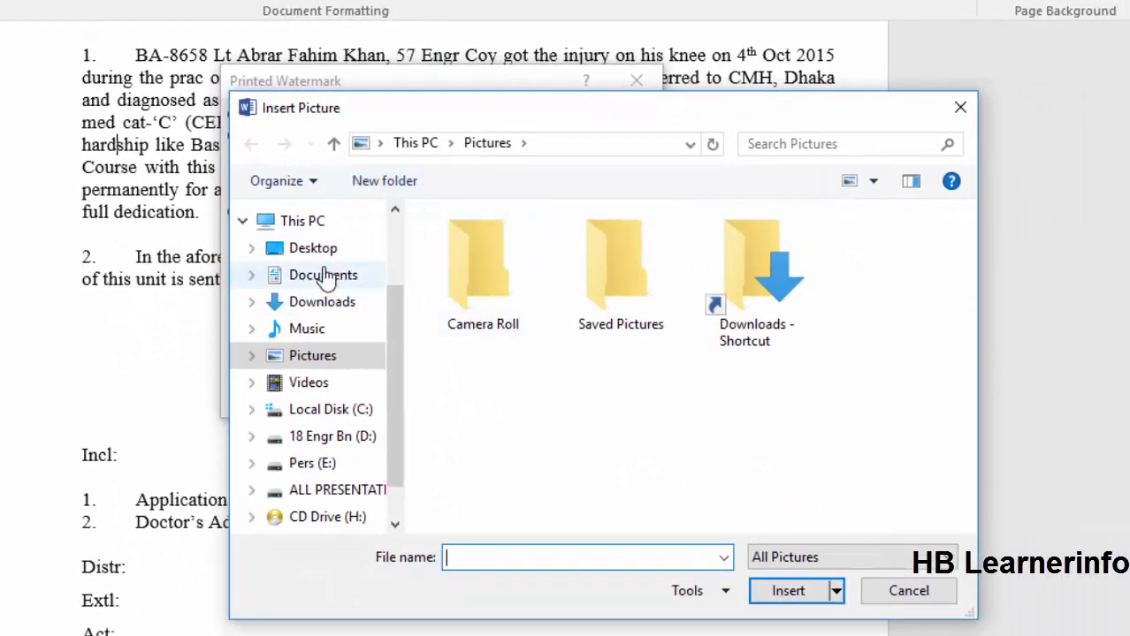
click(317, 252)
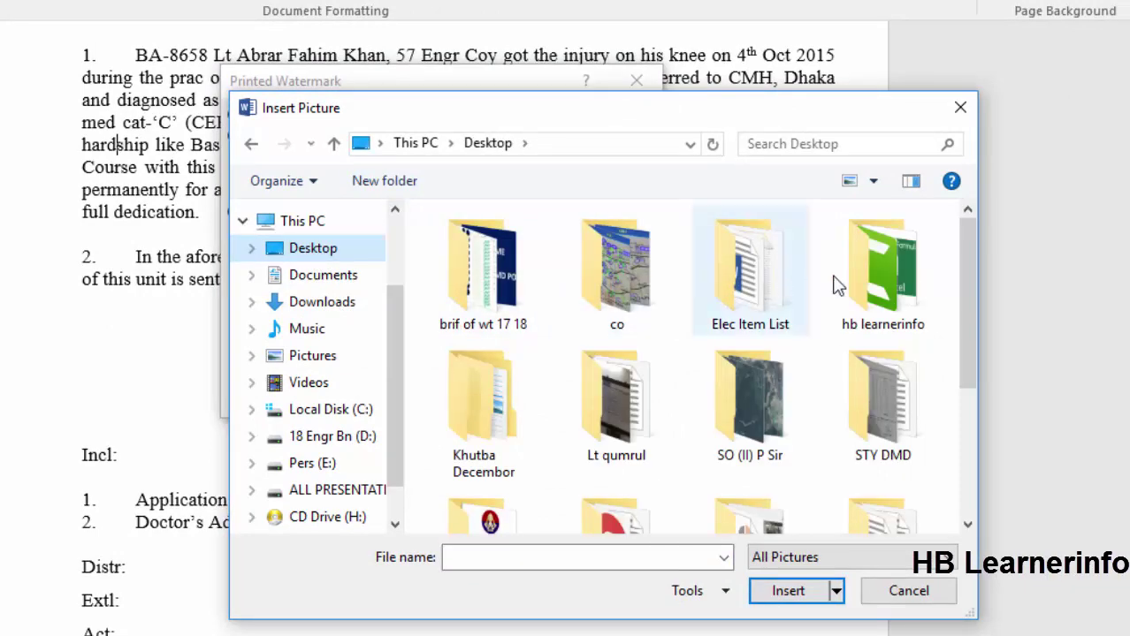
double_click(879, 279)
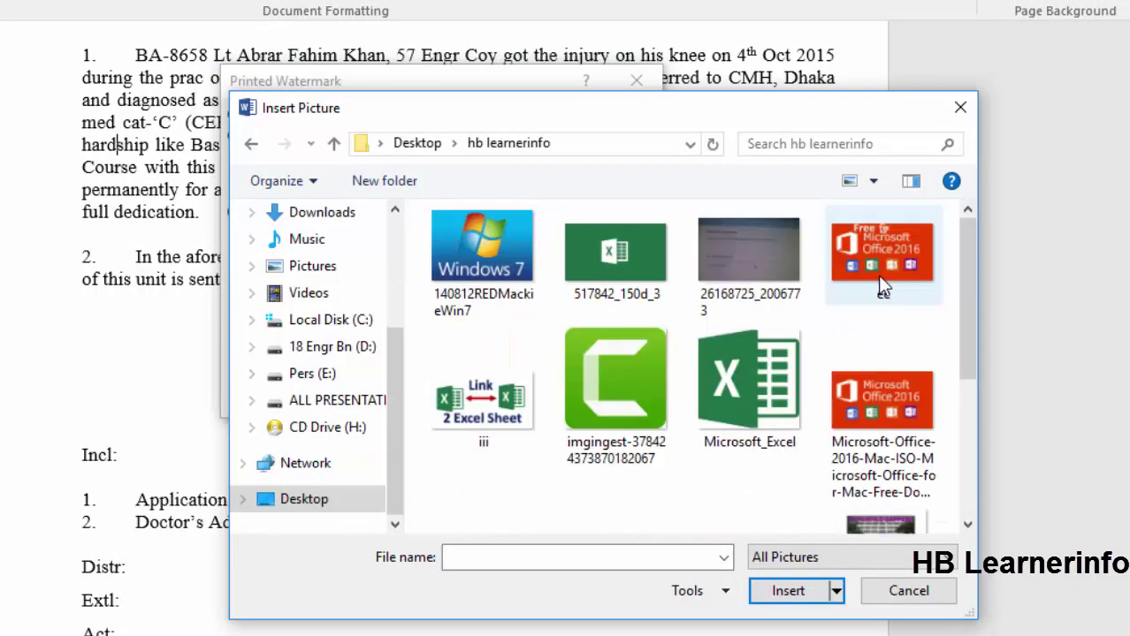
double_click(488, 264)
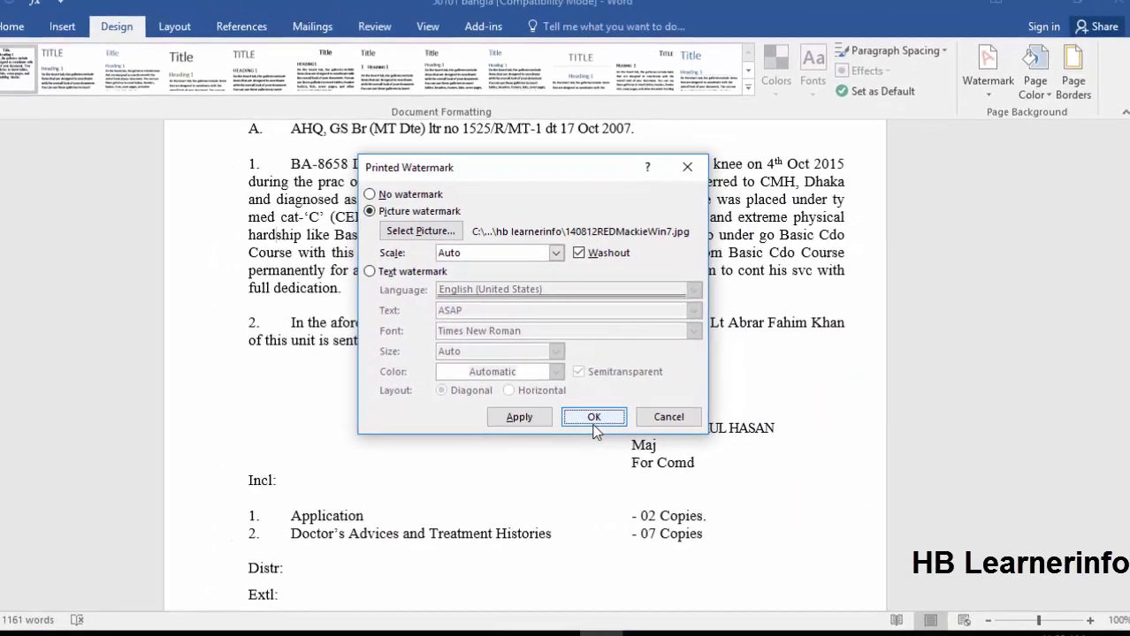
- Apply the washed-out Windows 7 picture watermark and check it behind the letter's text
click(601, 422)
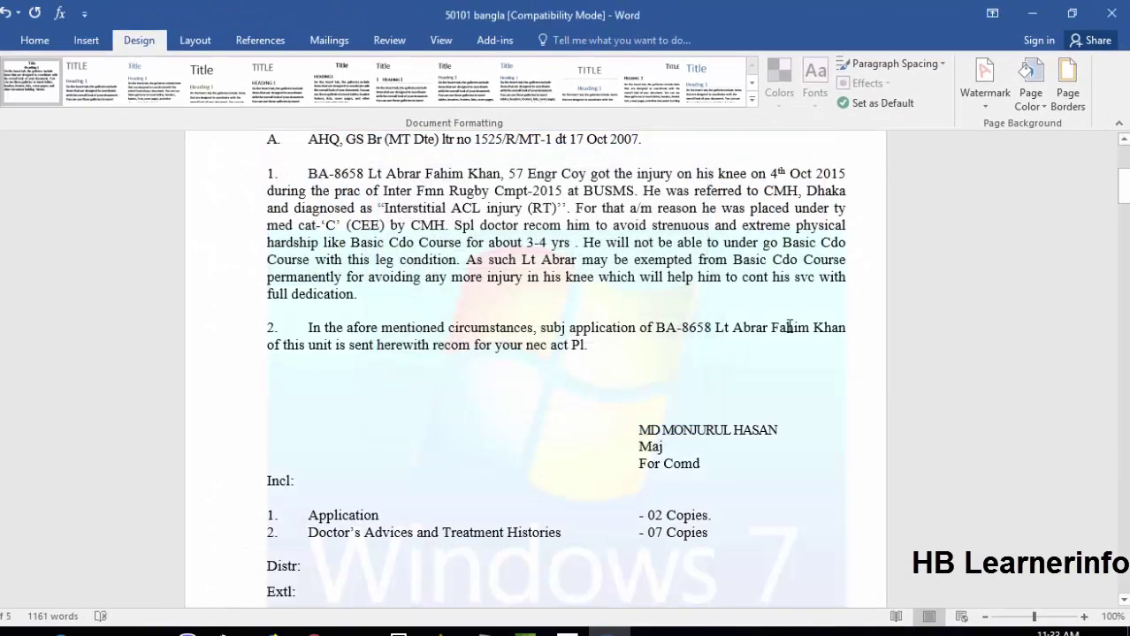
drag(1126, 199, 1126, 208)
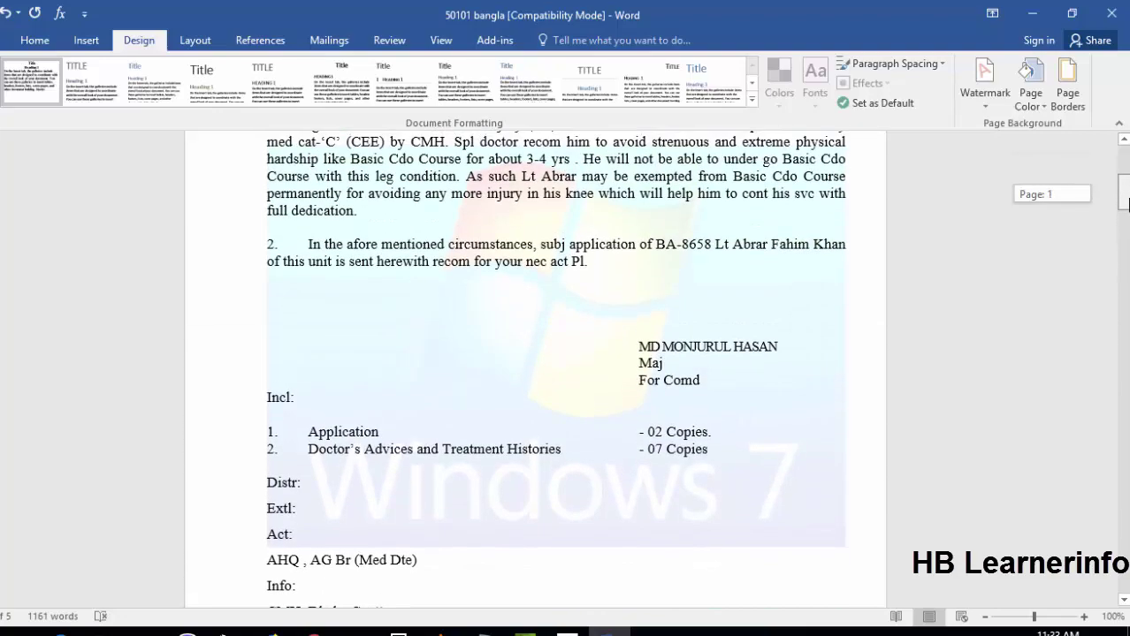
drag(1126, 208, 1125, 197)
click(966, 98)
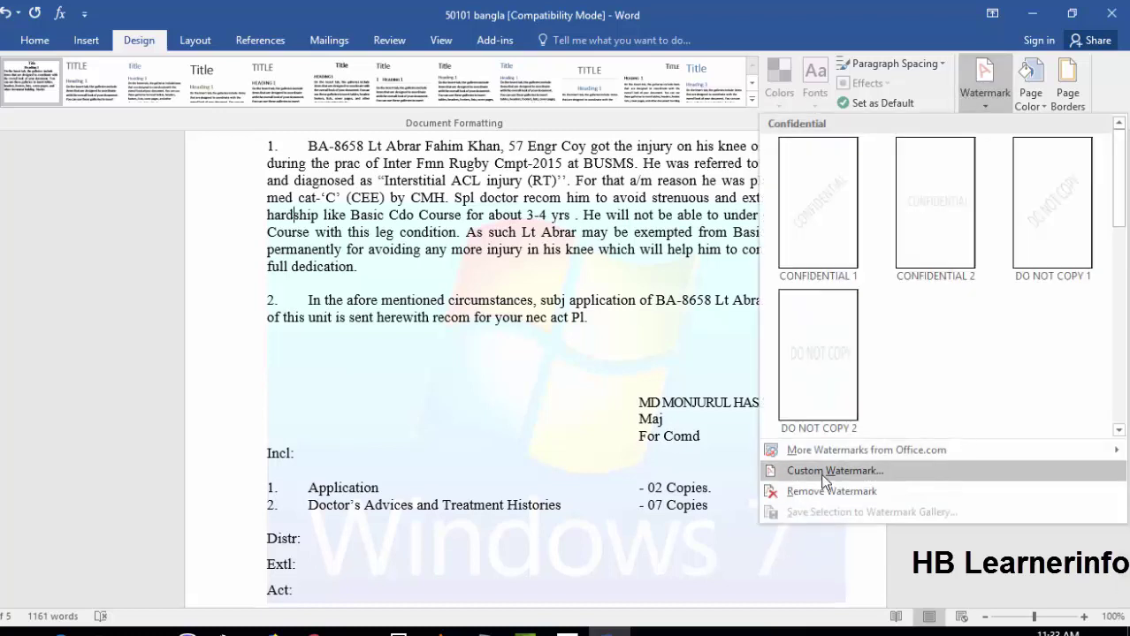
- Reopen Printed Watermark and change it from Picture to Text watermark, defaulting to ASAP
click(823, 475)
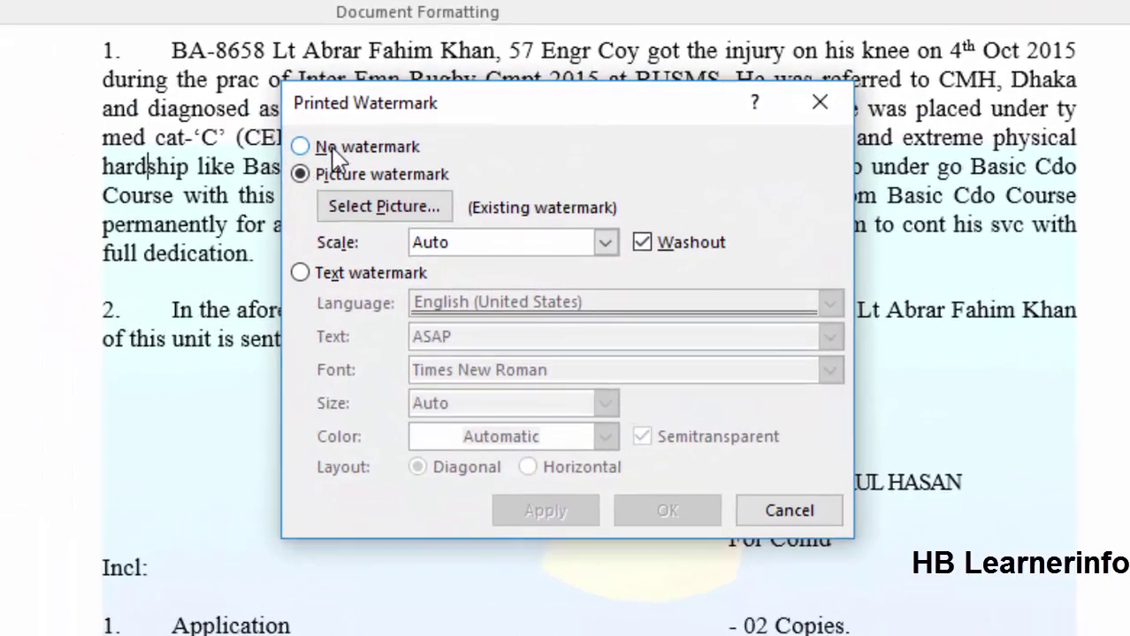
click(406, 202)
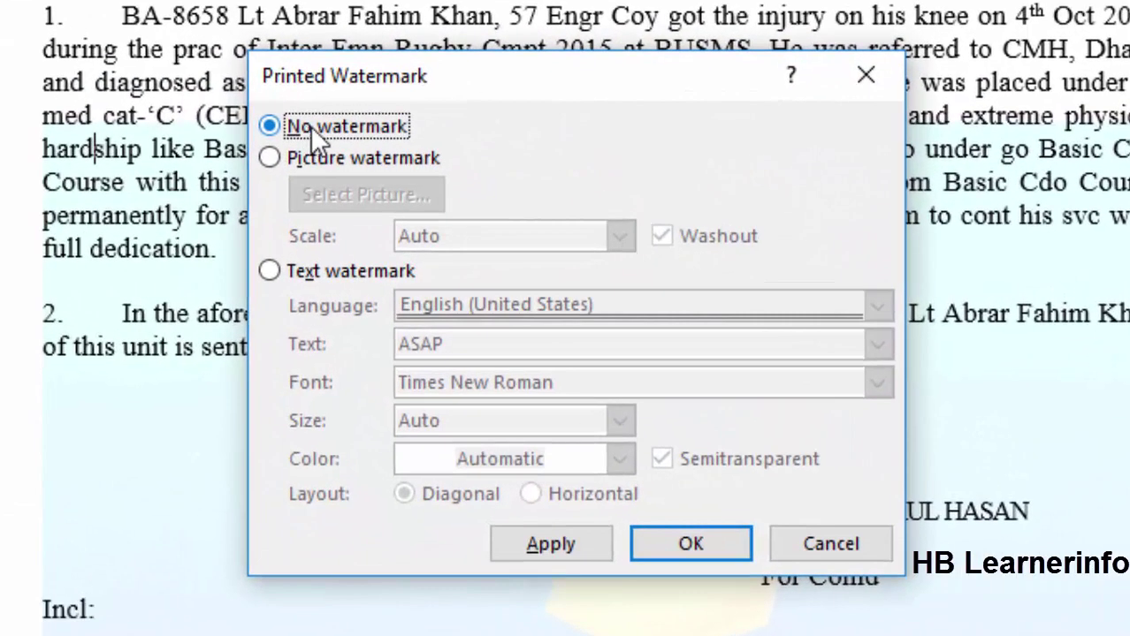
click(376, 268)
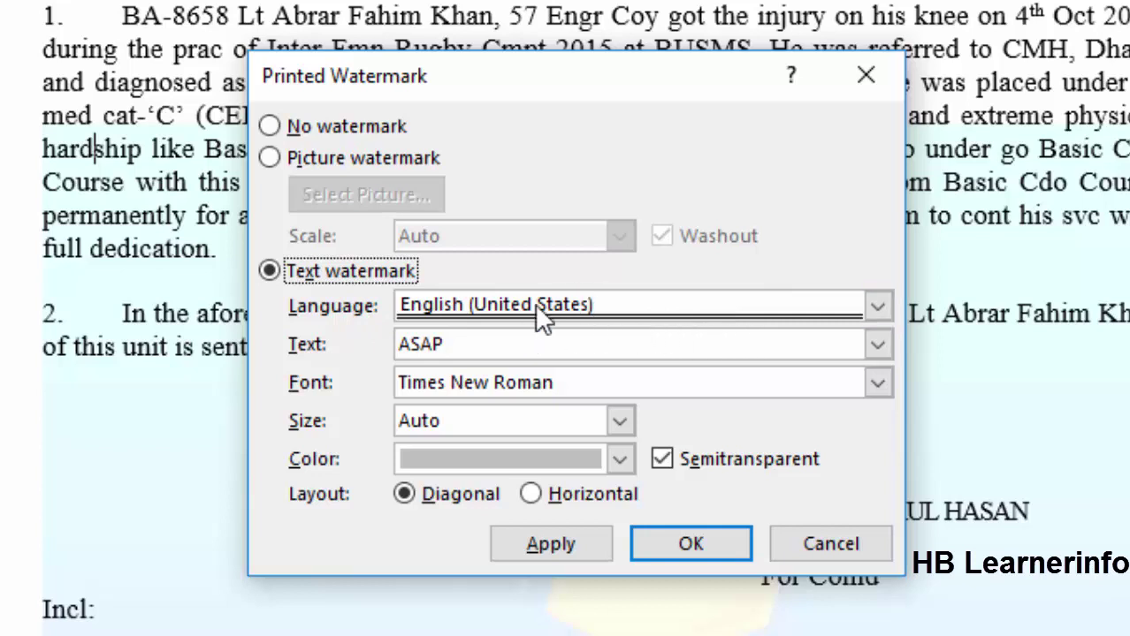
- Clear the ASAP watermark text and set the watermark font to SutonnyMJ
click(454, 342)
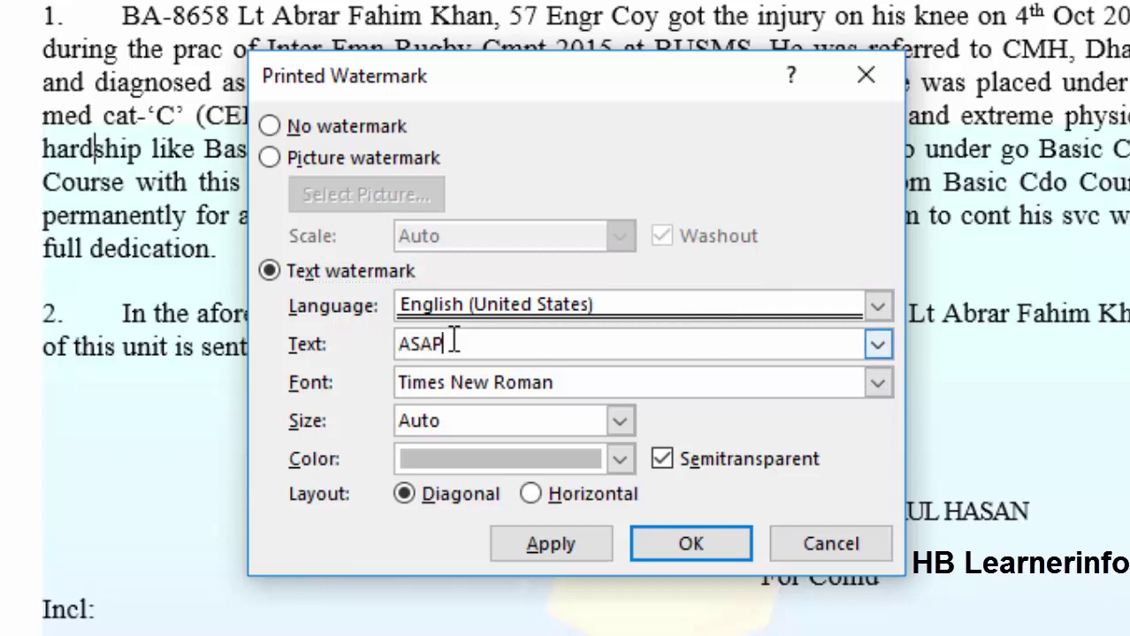
key(BackSpace)
key(BackSpace)
key(BackSpace)
key(BackSpace)
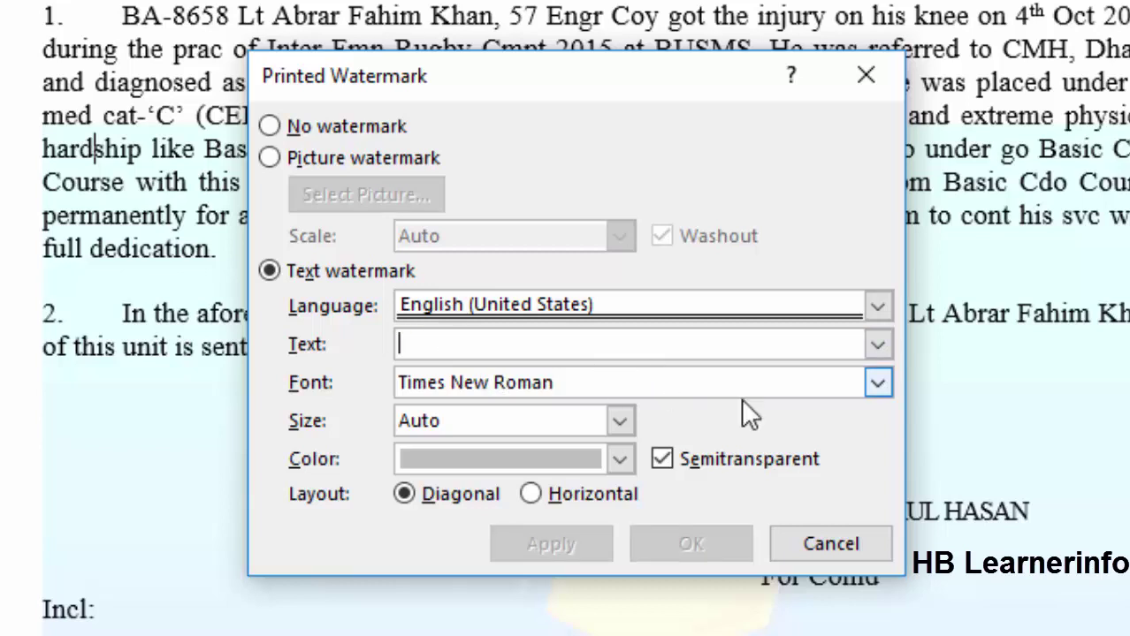
click(877, 382)
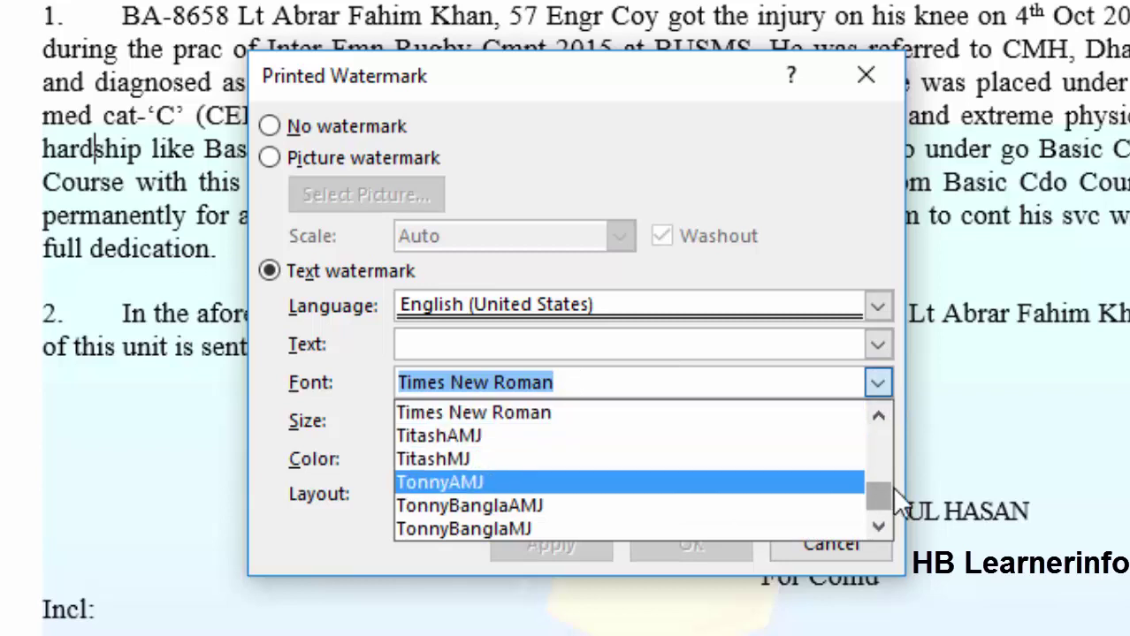
drag(885, 501, 865, 449)
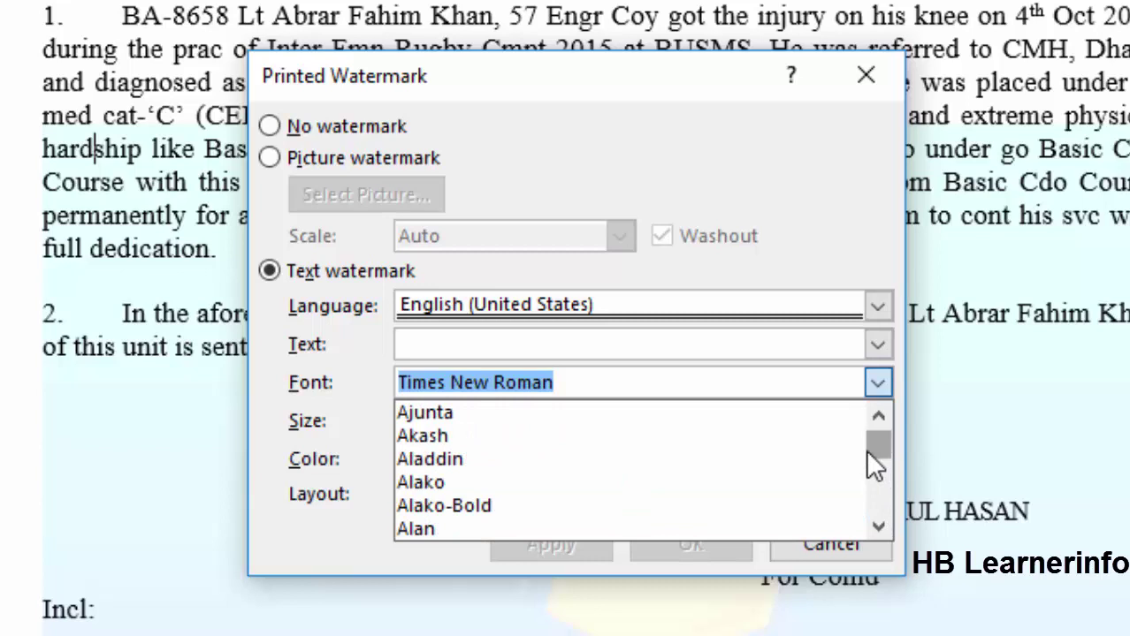
text(suto)
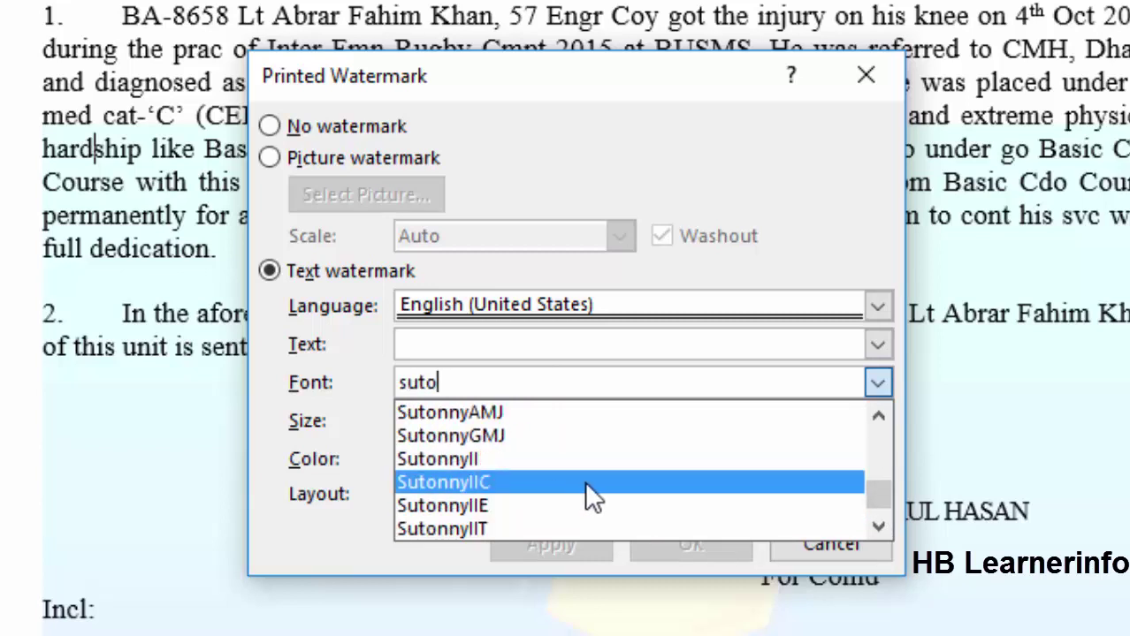
click(886, 527)
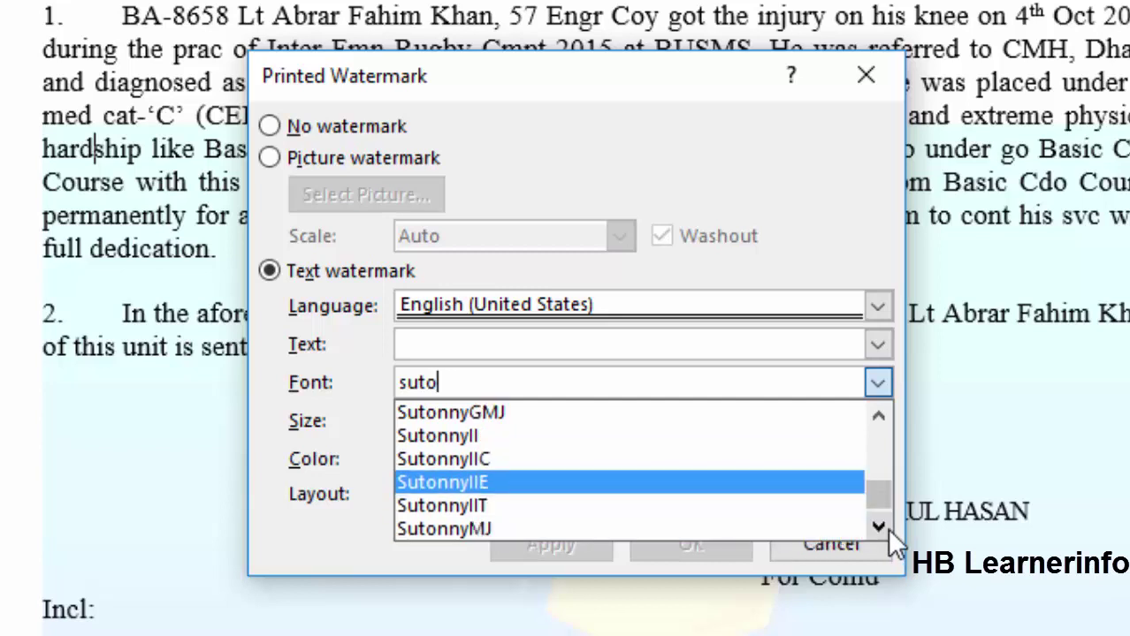
click(886, 528)
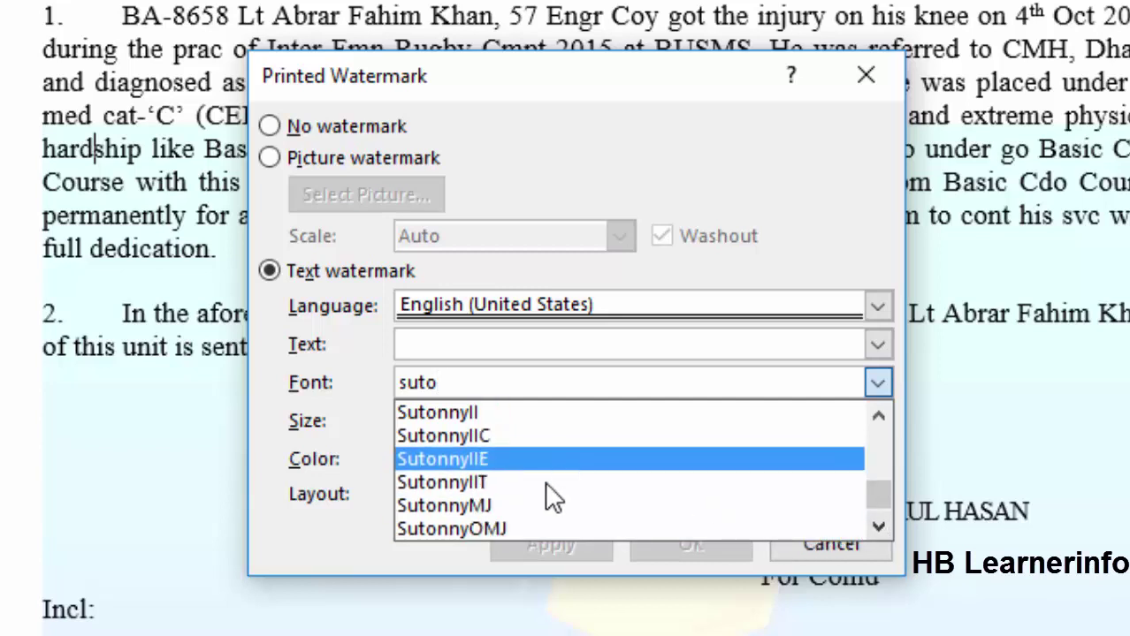
click(529, 505)
click(497, 348)
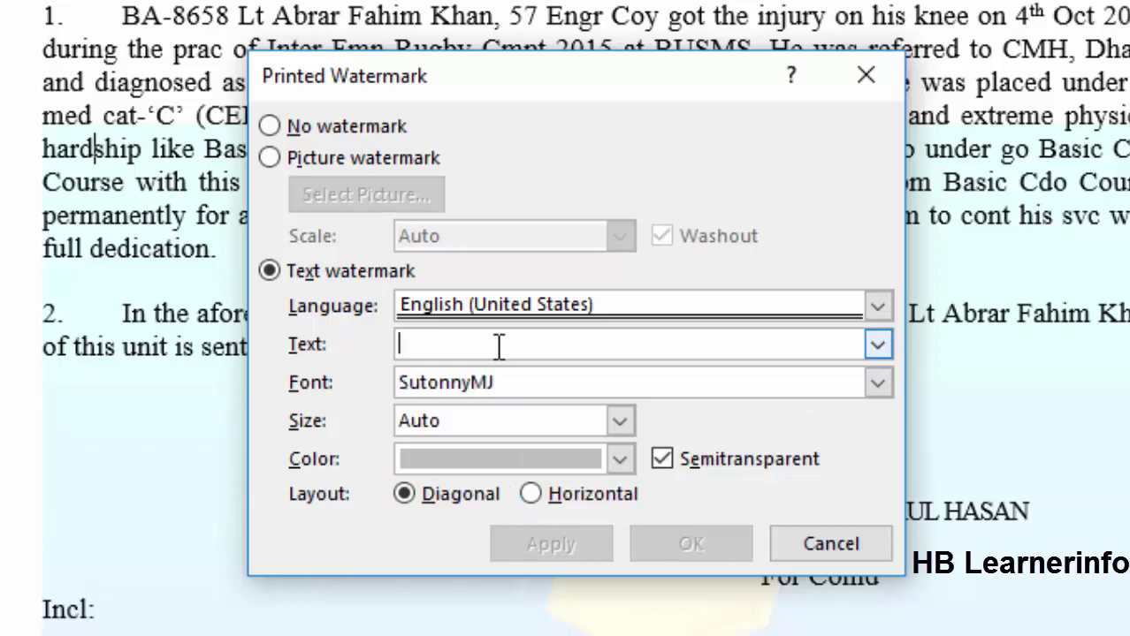
- Switch to the Bijoy Classic keyboard and enter the Bangla text 'Avgvi †mvbvi evsjv'
key(ctrl+alt+b)
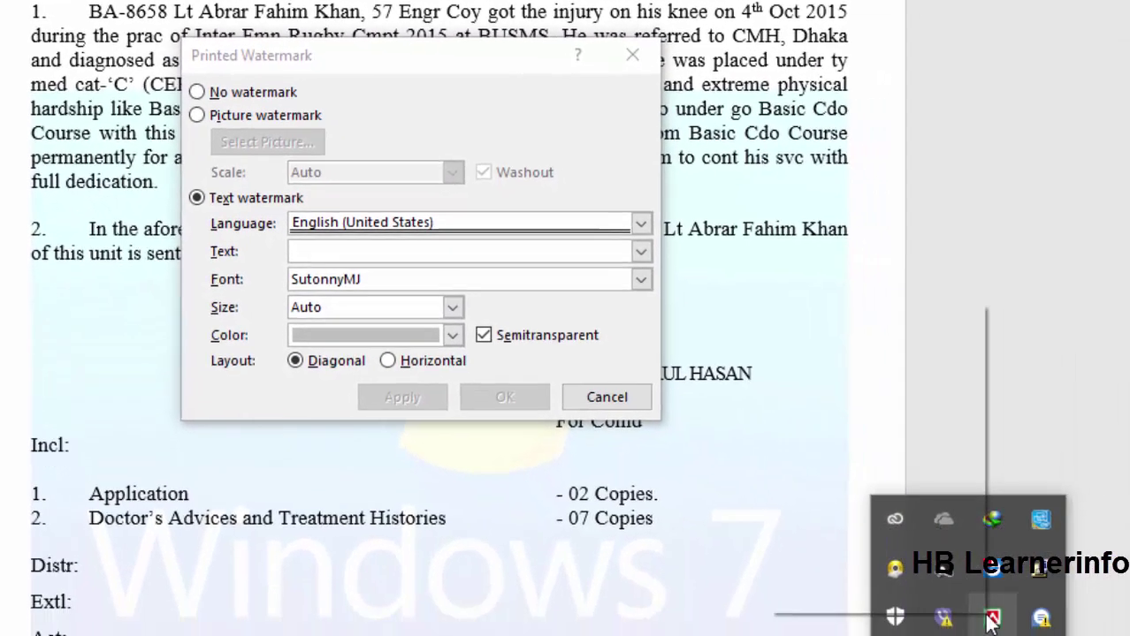
right_click(934, 583)
click(805, 426)
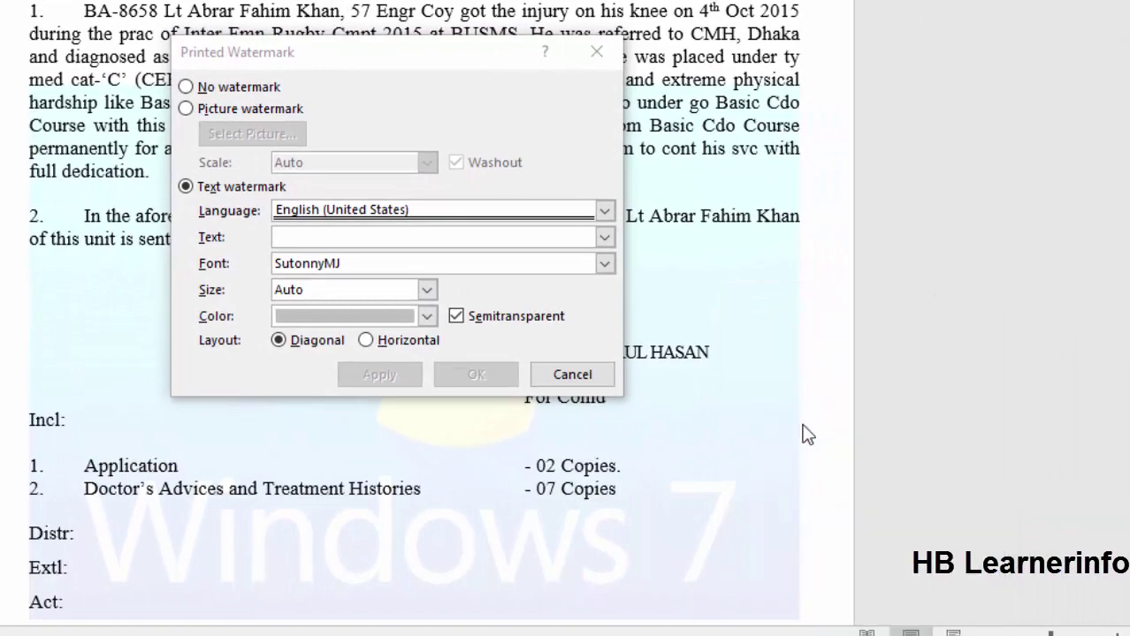
click(441, 243)
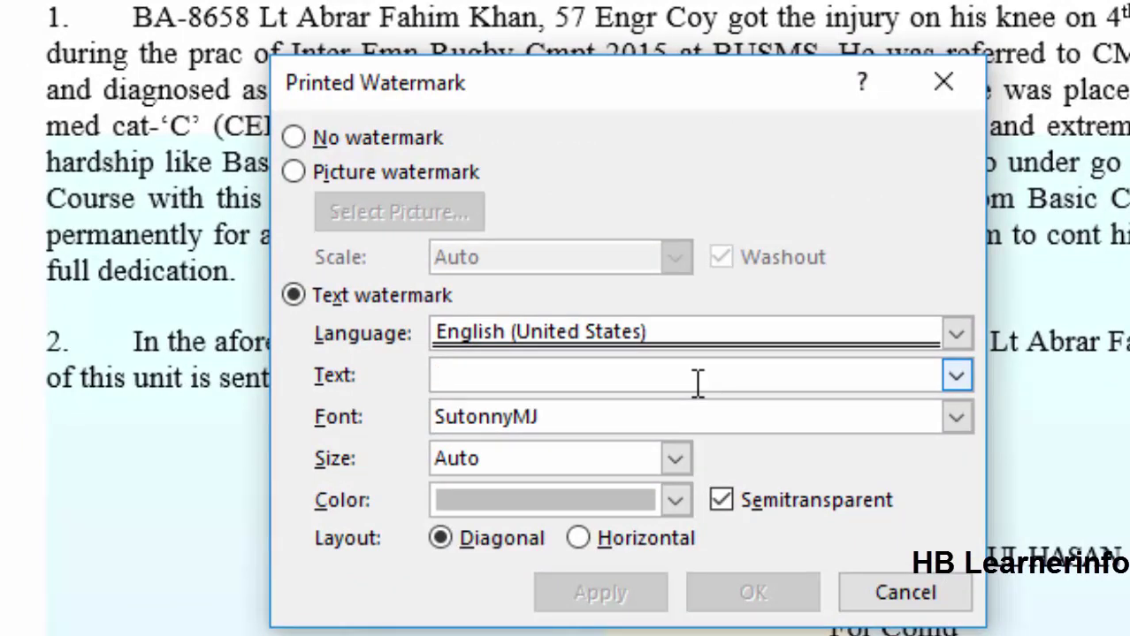
text(Avgvi )
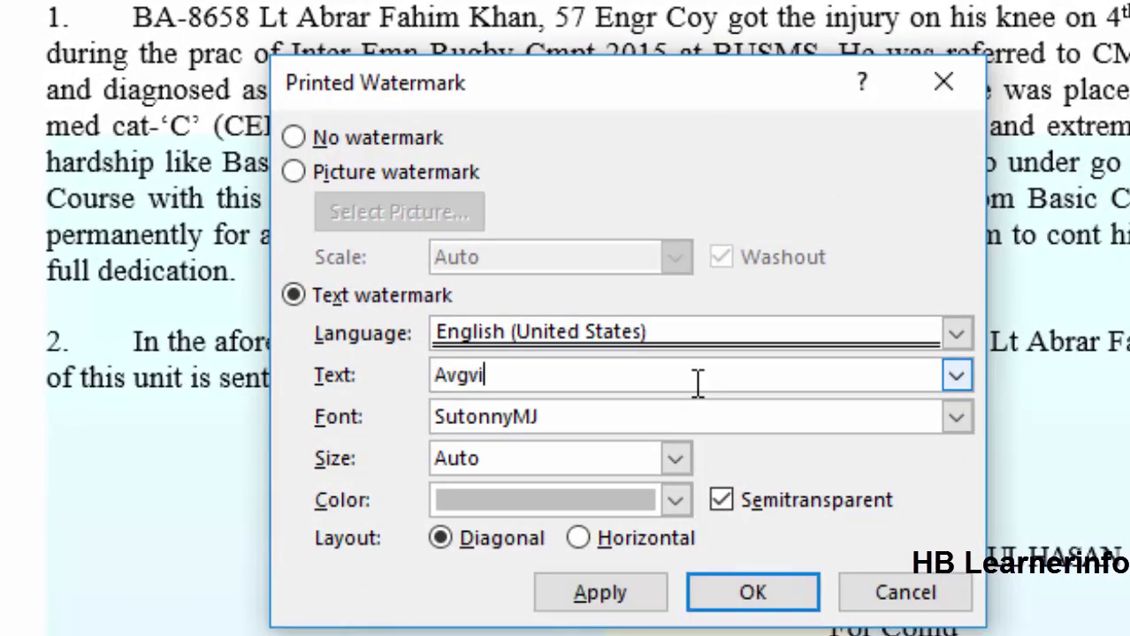
text(†mvbvi )
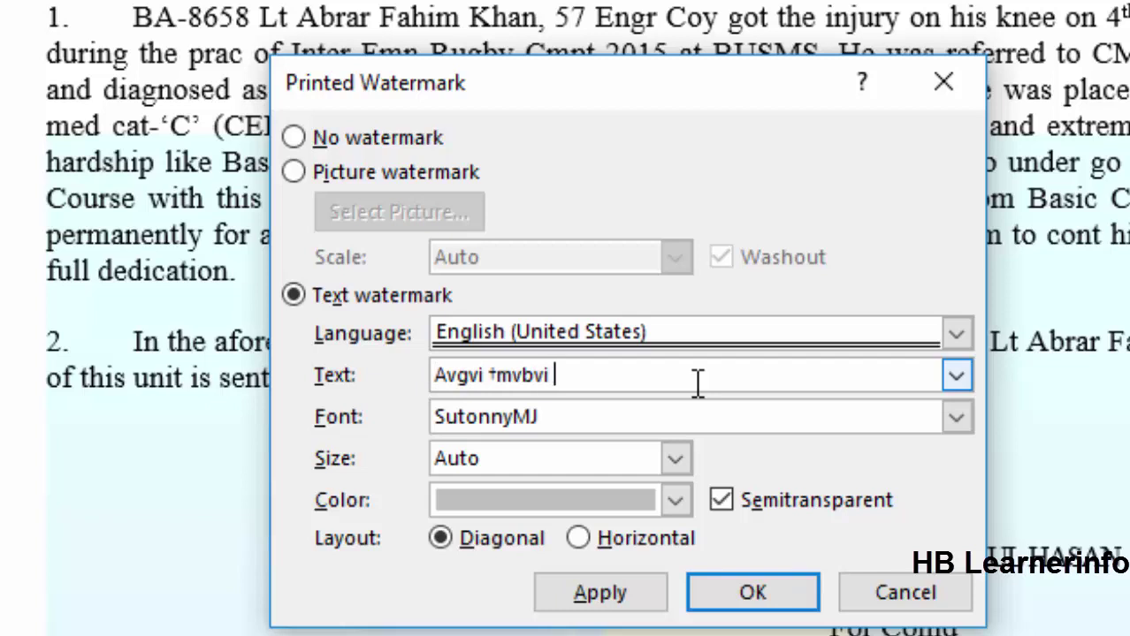
text(evsjv)
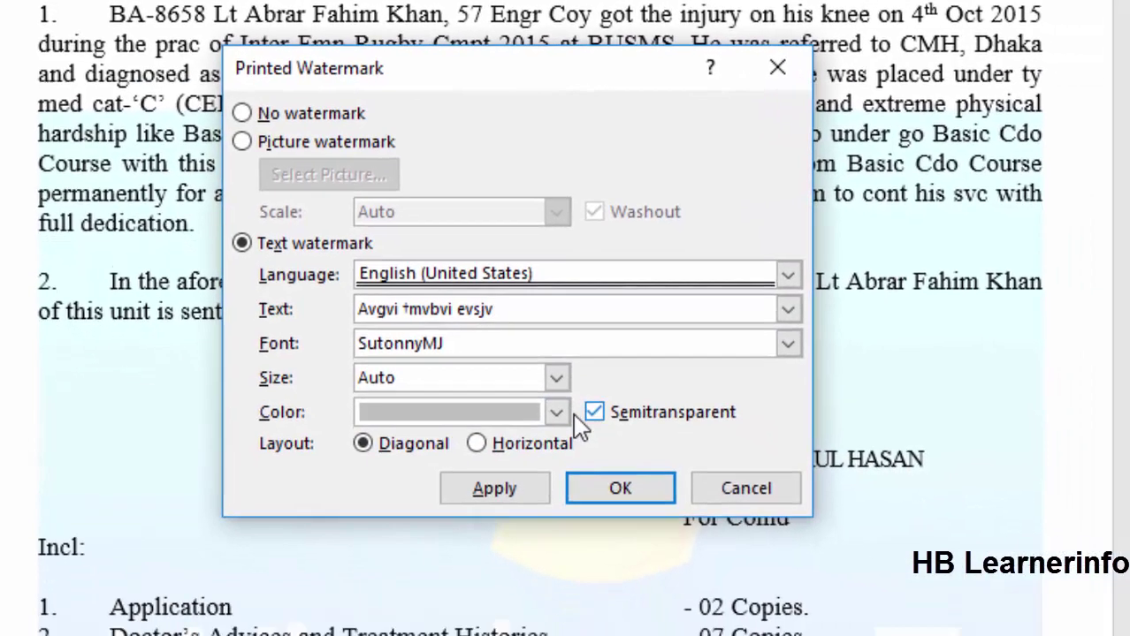
- Colour the diagonal Bangla watermark red and apply it to the letter
click(478, 355)
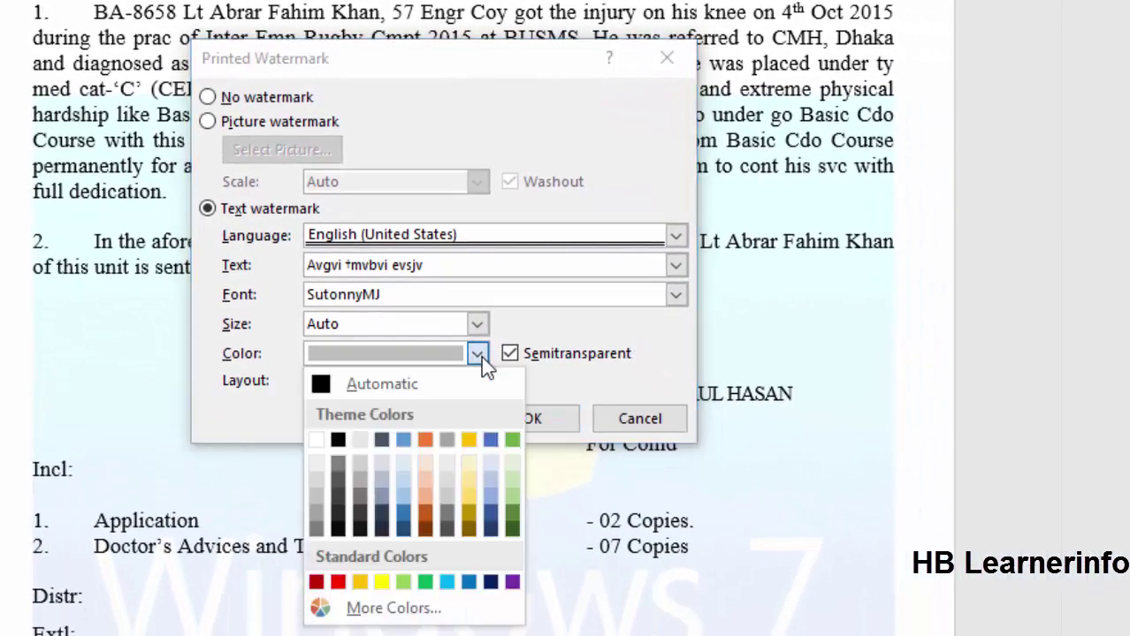
click(338, 582)
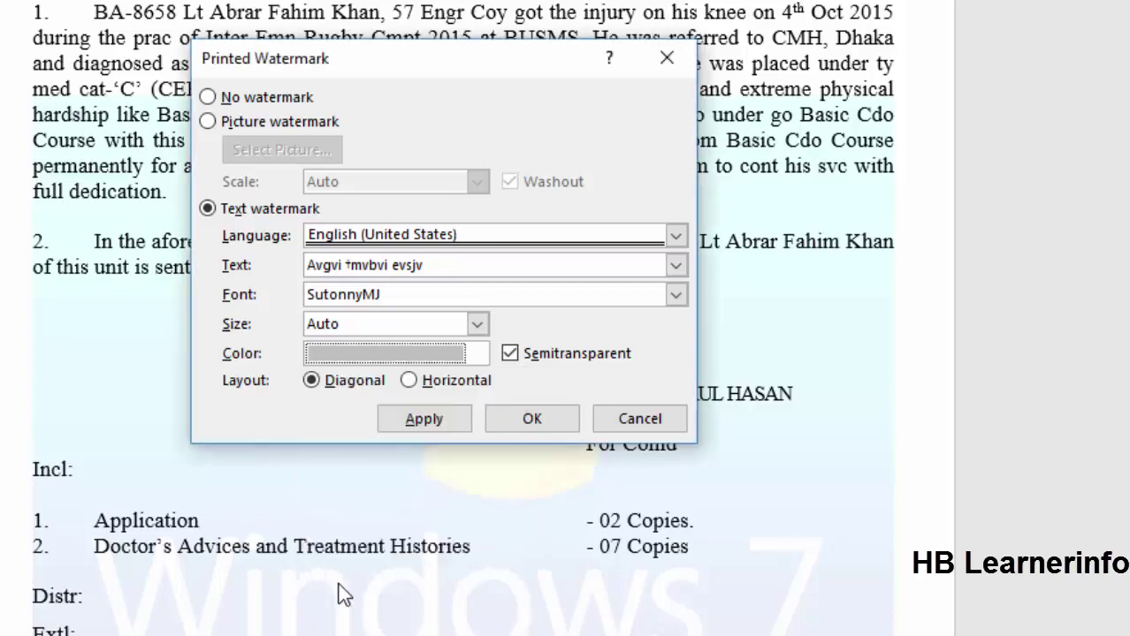
click(553, 426)
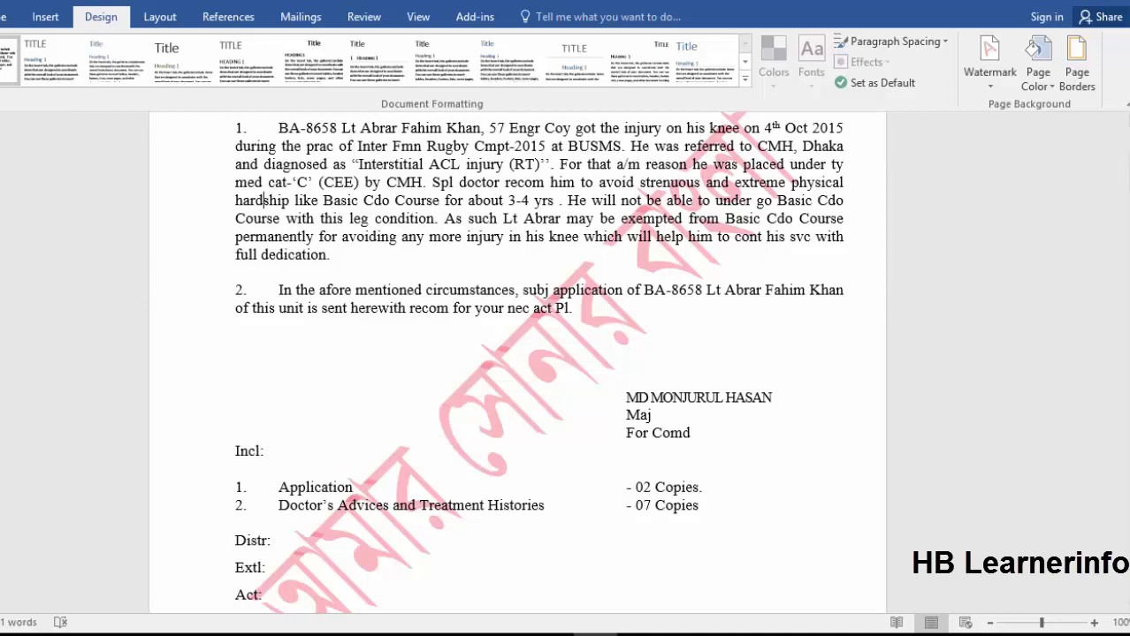
- Check the pages, then remove the red Bangla watermark via Remove Watermark
drag(1126, 231, 1125, 246)
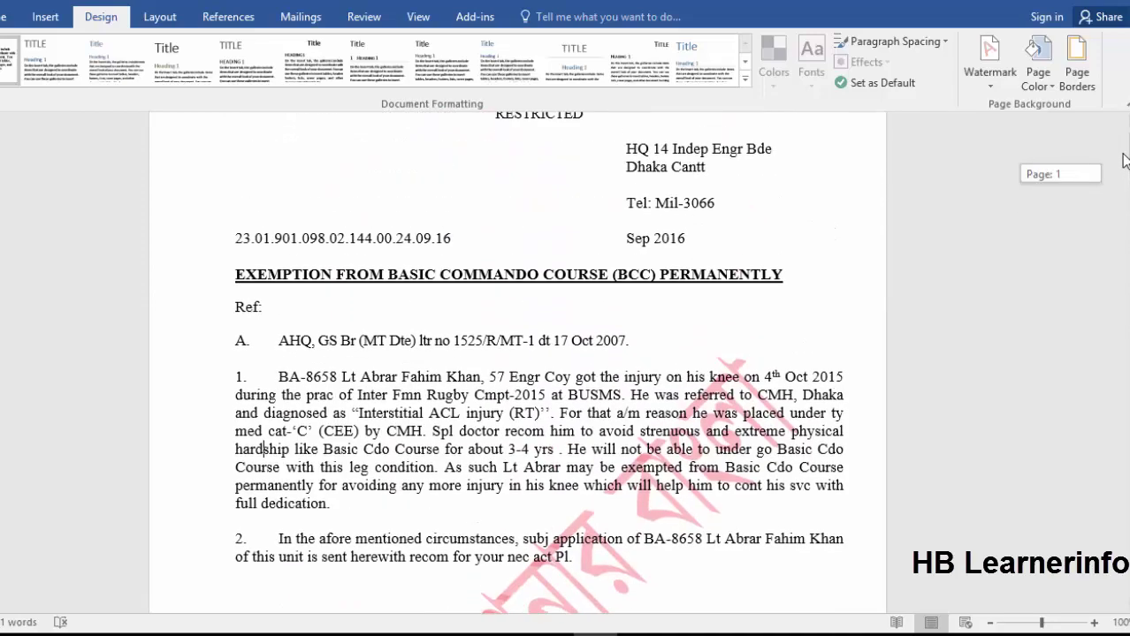
drag(1125, 245, 1123, 217)
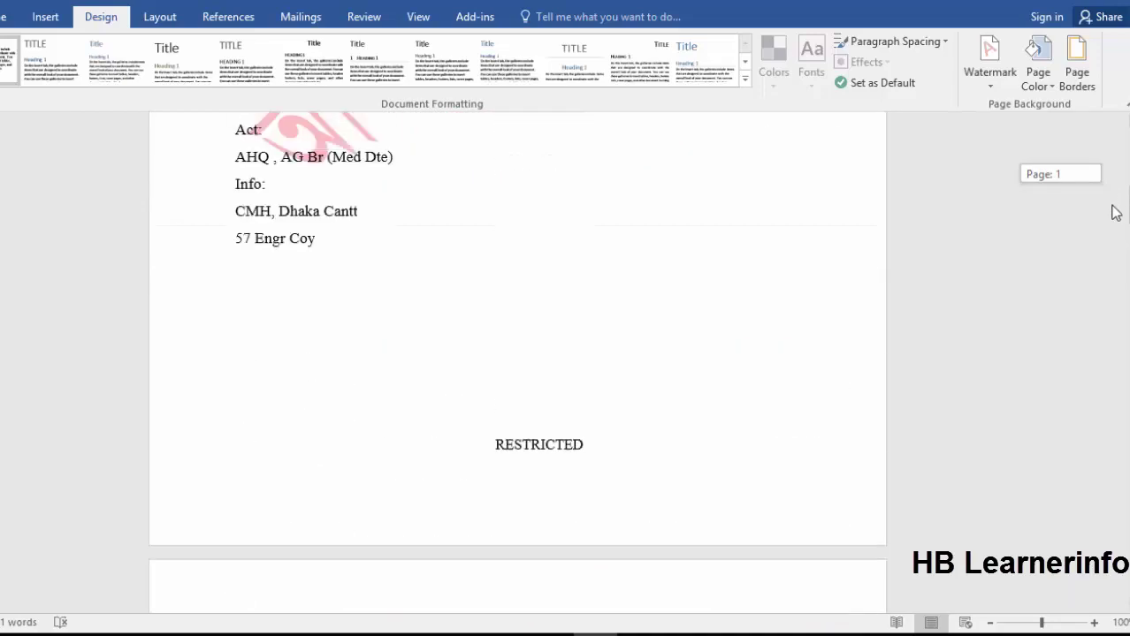
click(986, 62)
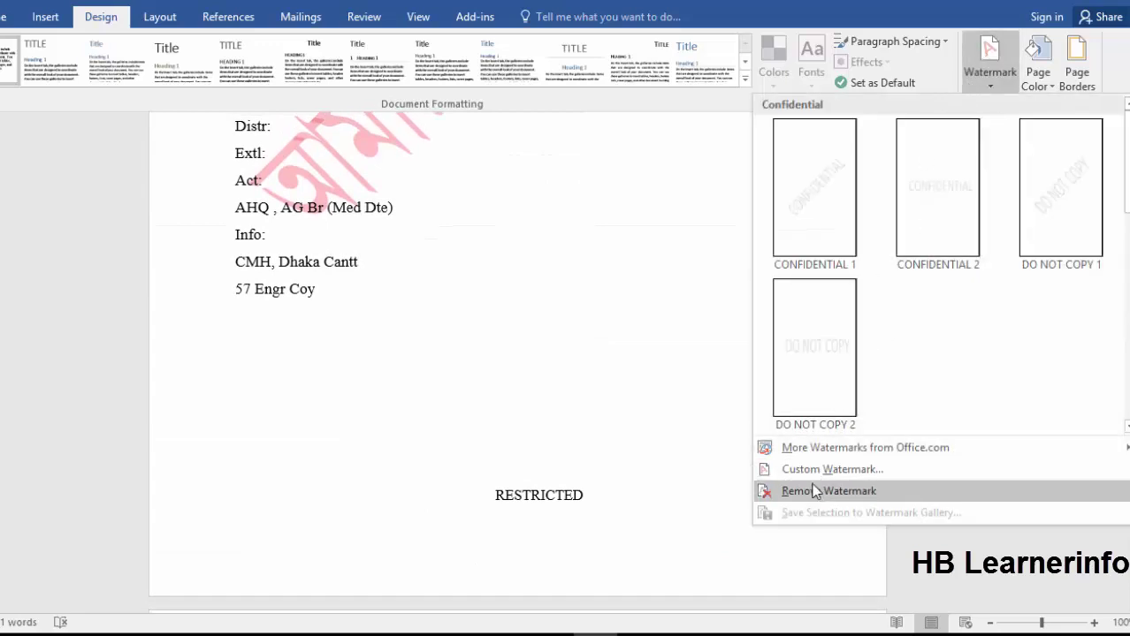
mouse_move(817, 449)
click(820, 492)
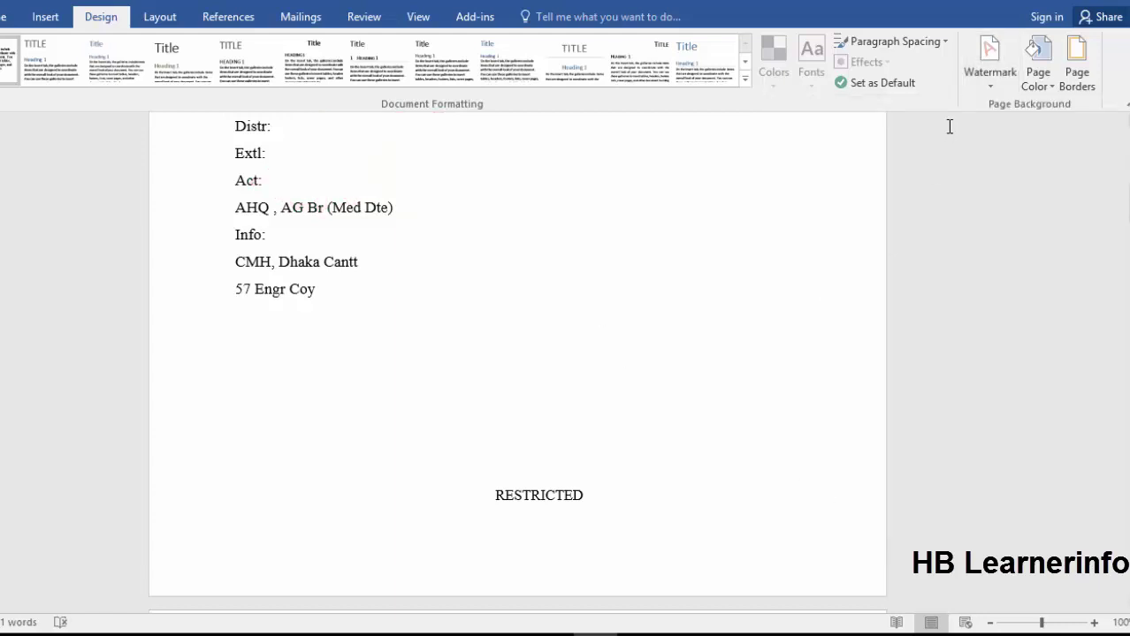
click(976, 78)
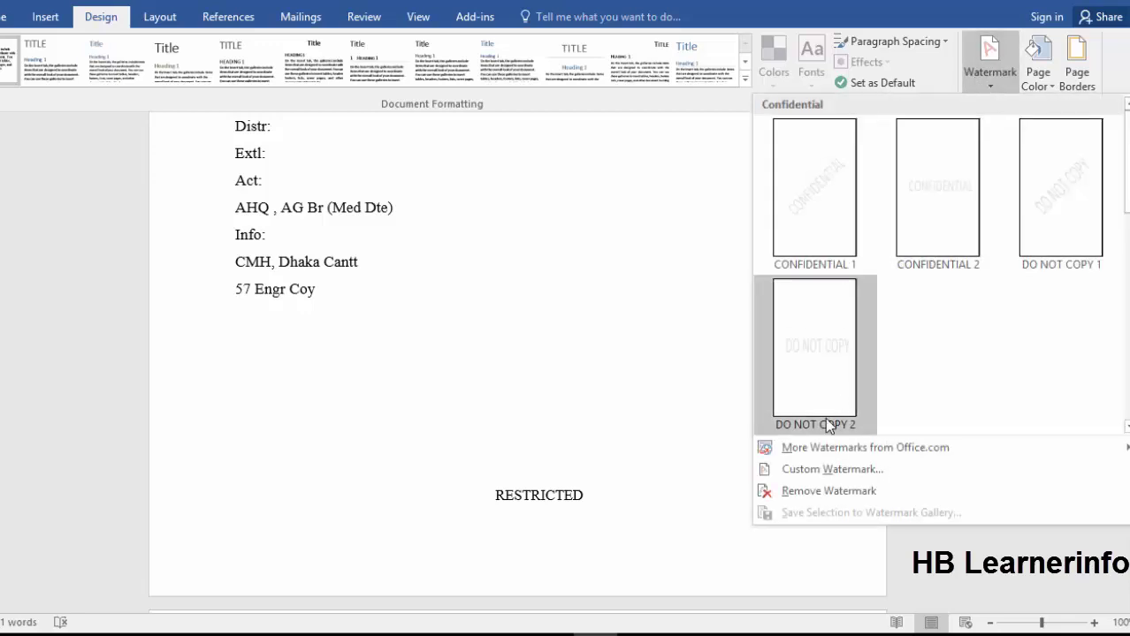
- Create a purple, semitransparent, horizontal 'hb learnerinfo' text watermark in Times New Roman
click(813, 469)
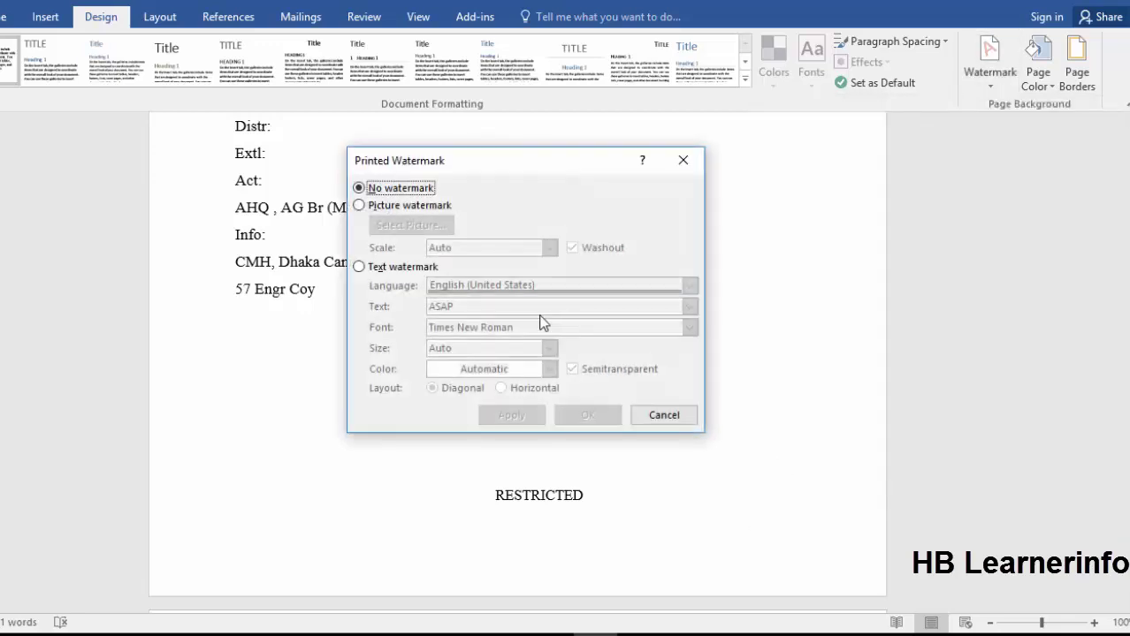
click(405, 267)
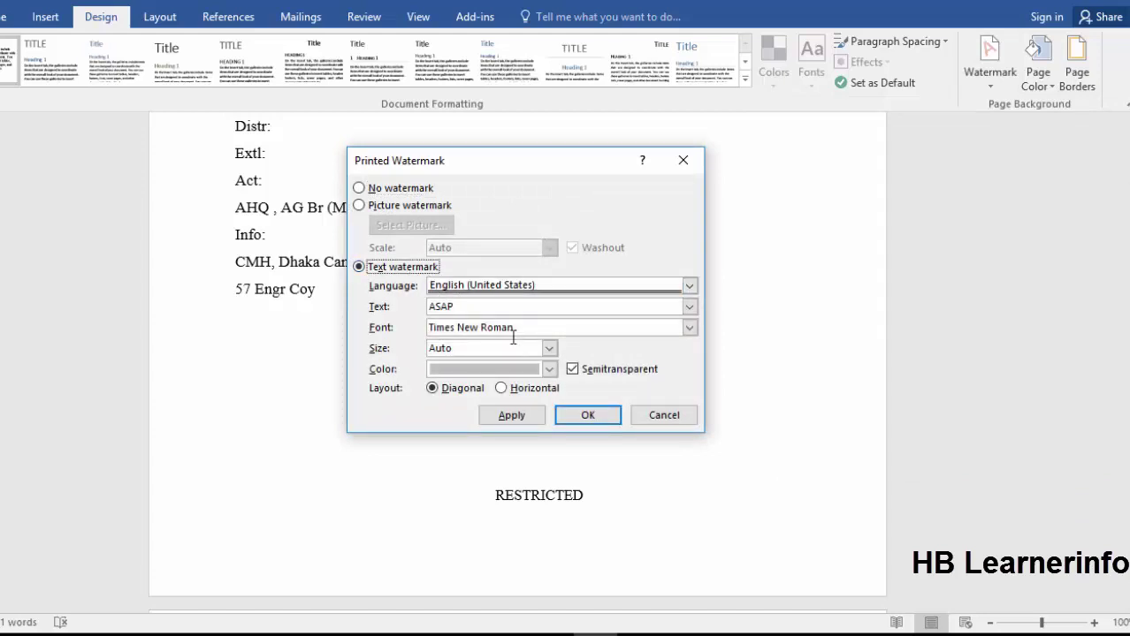
click(479, 307)
key(BackSpace)
key(BackSpace)
key(BackSpace)
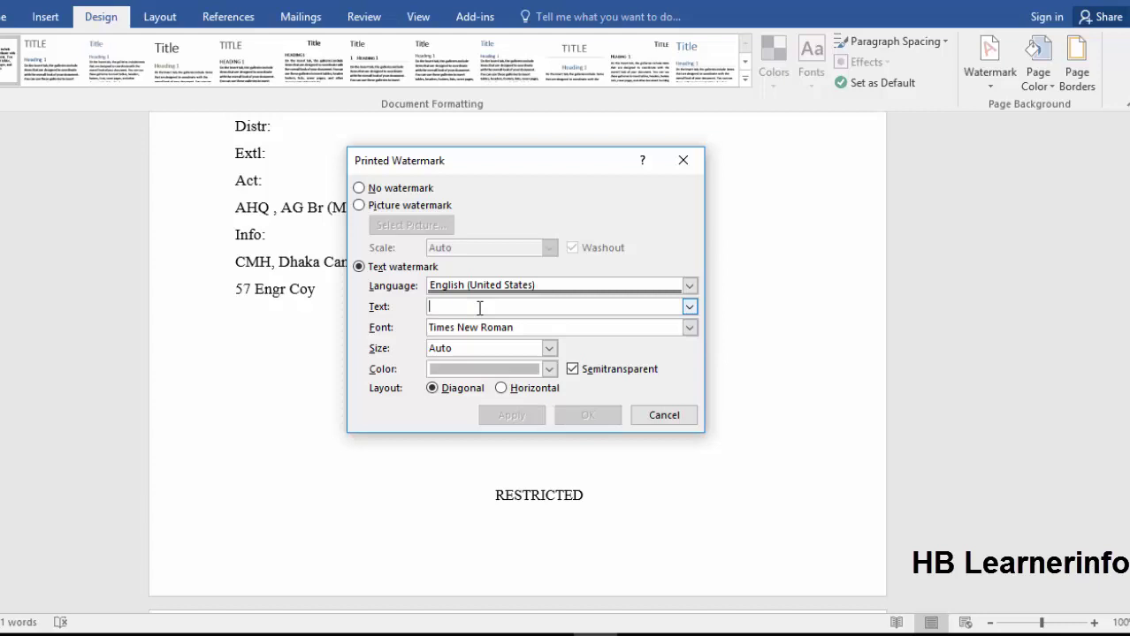
text(hb learnerinfo)
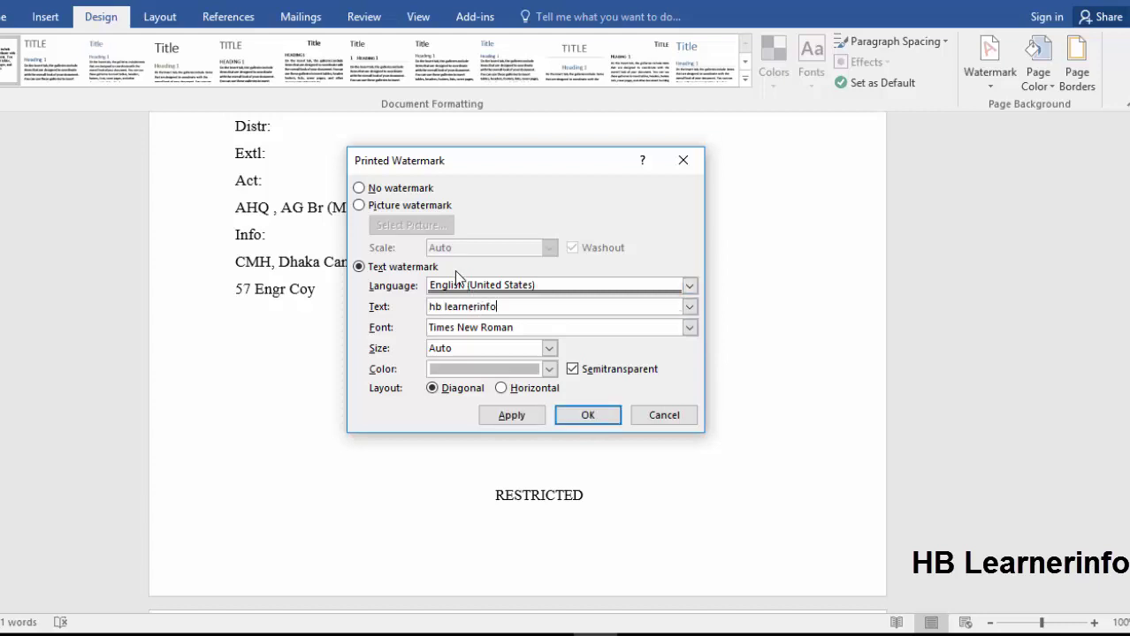
click(502, 389)
click(548, 368)
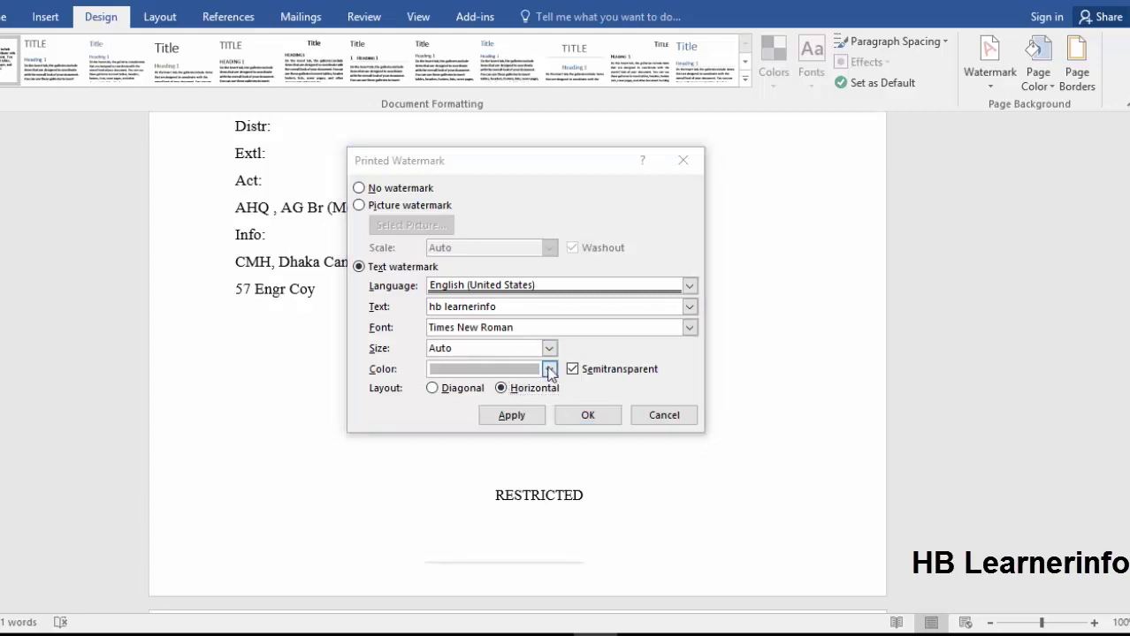
click(575, 531)
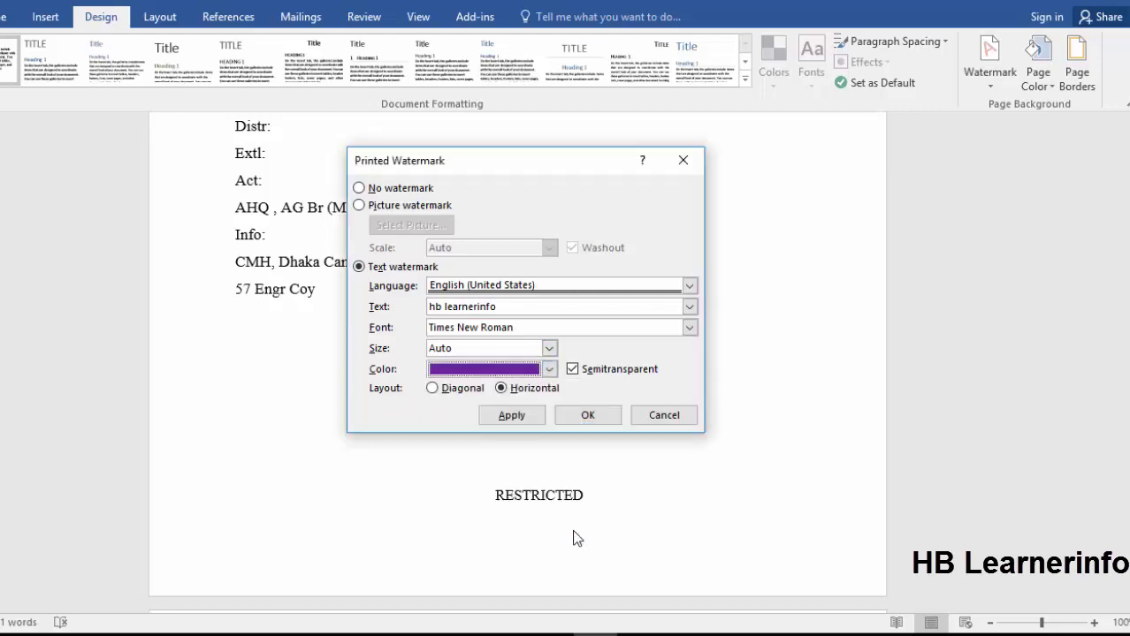
click(588, 415)
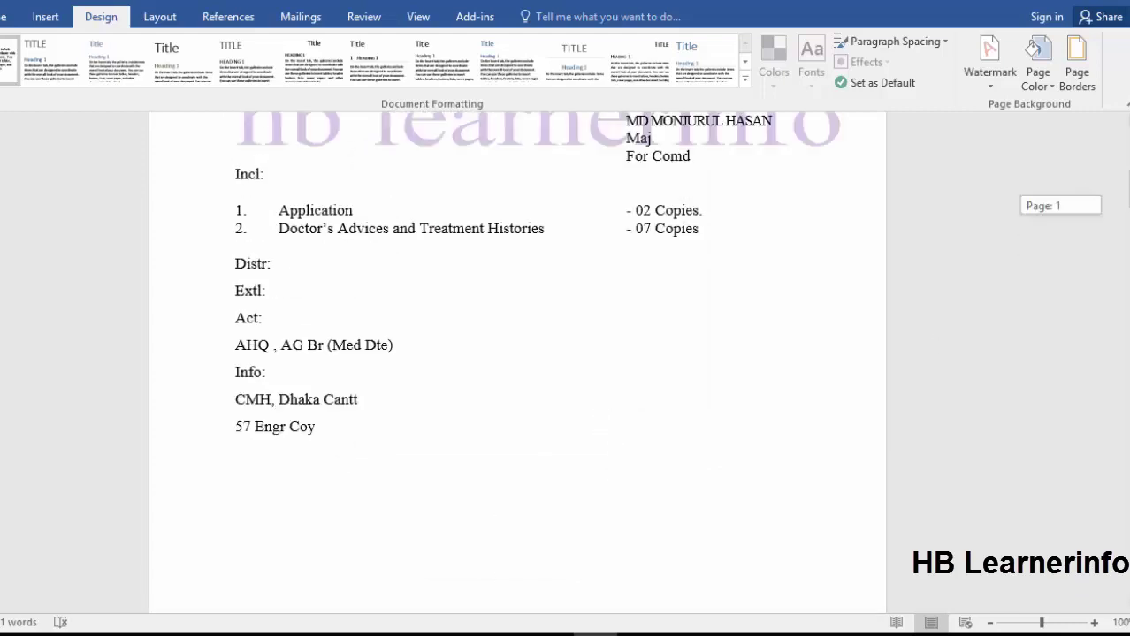
- Change the 'hb learnerinfo' watermark layout from Horizontal to Diagonal
drag(1125, 208, 1125, 177)
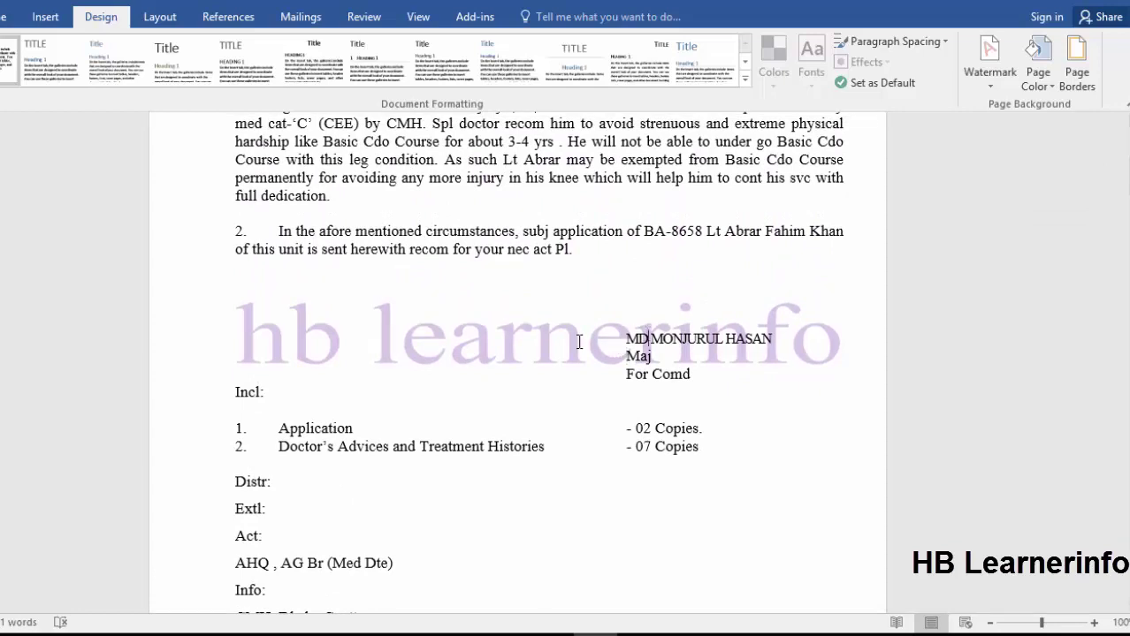
click(981, 54)
click(809, 469)
click(456, 390)
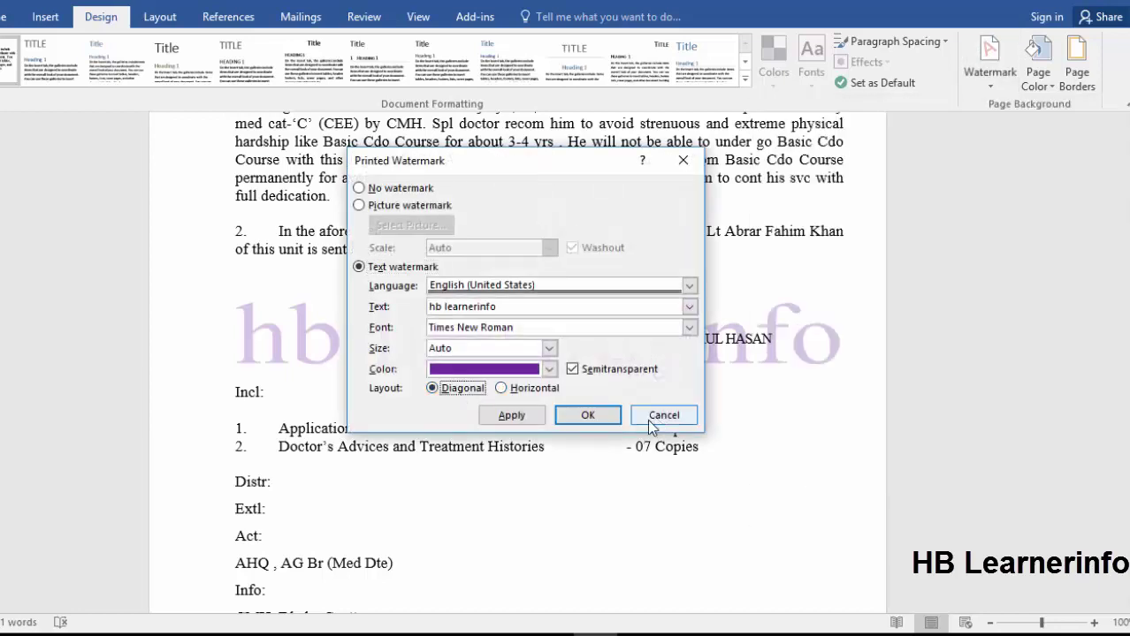
click(588, 416)
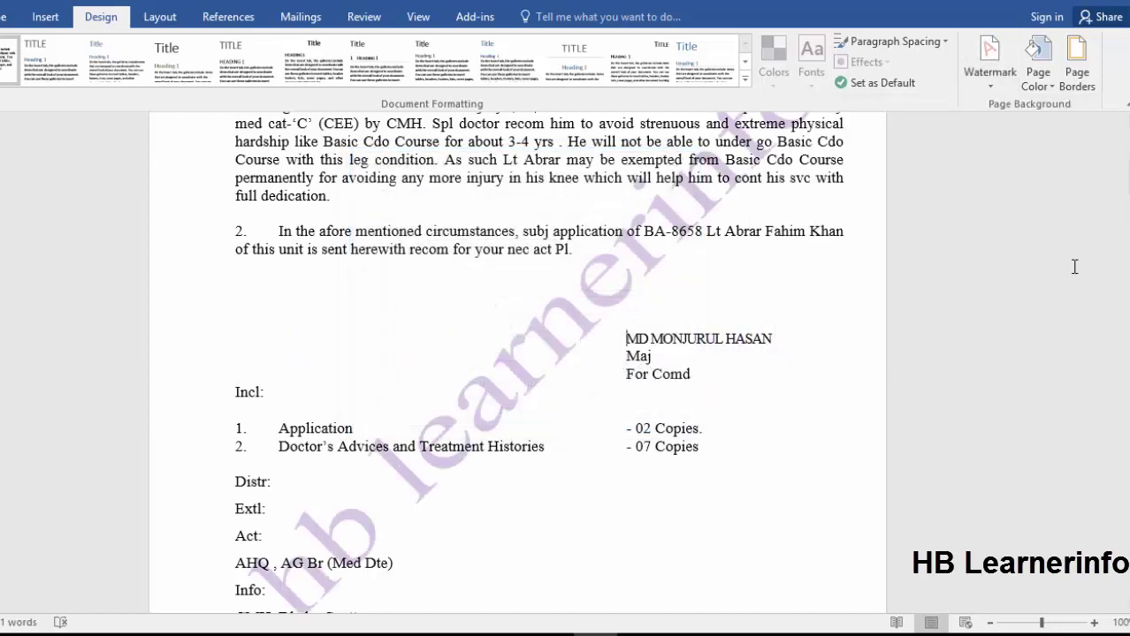
drag(1126, 186, 1126, 172)
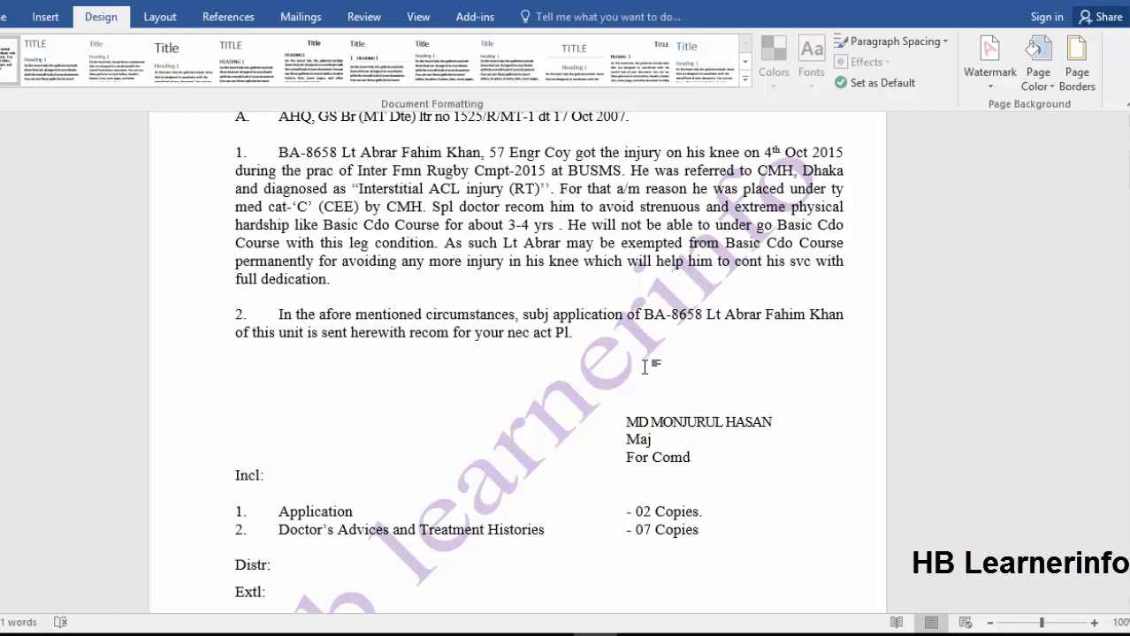
- Remove the diagonal watermark and insert a WordArt object reading 'hb learnerinfo'
click(989, 60)
click(806, 489)
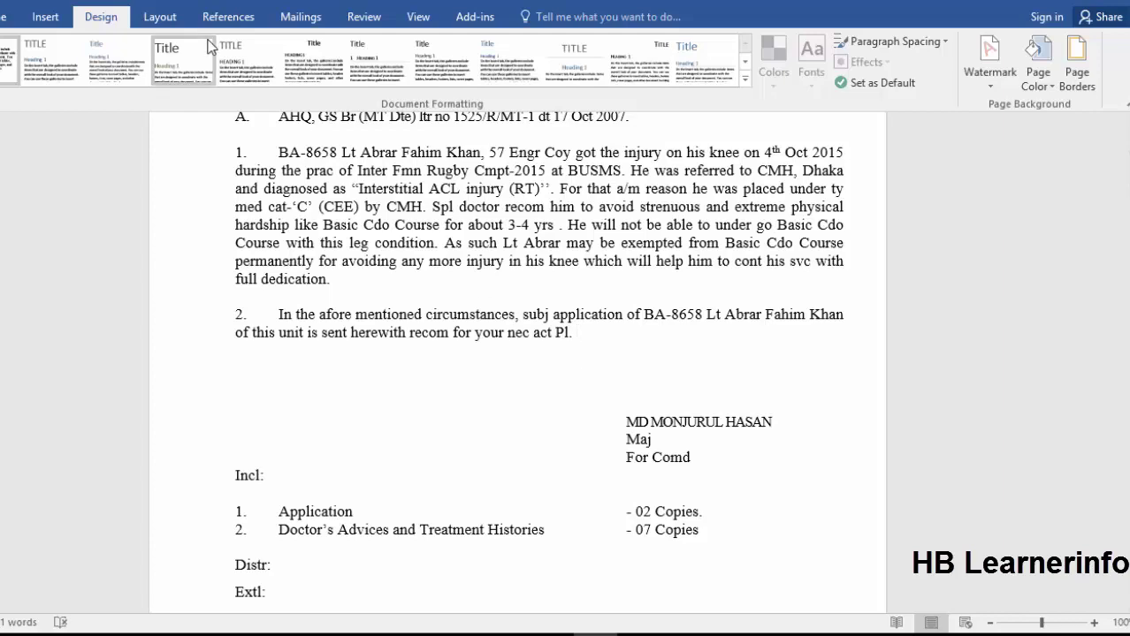
click(45, 17)
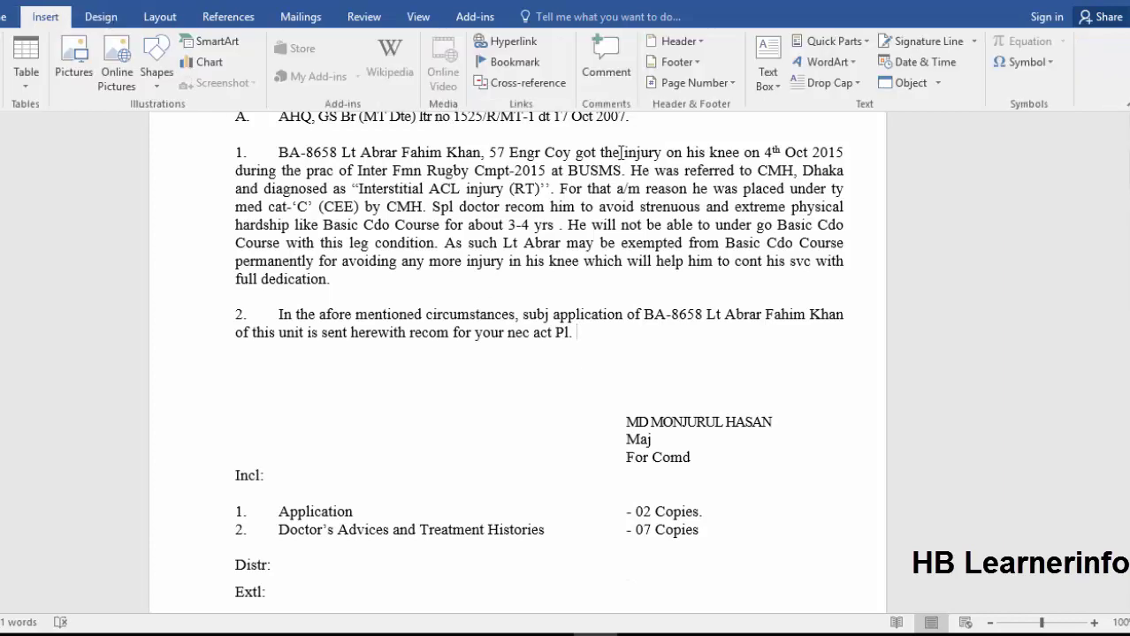
click(825, 62)
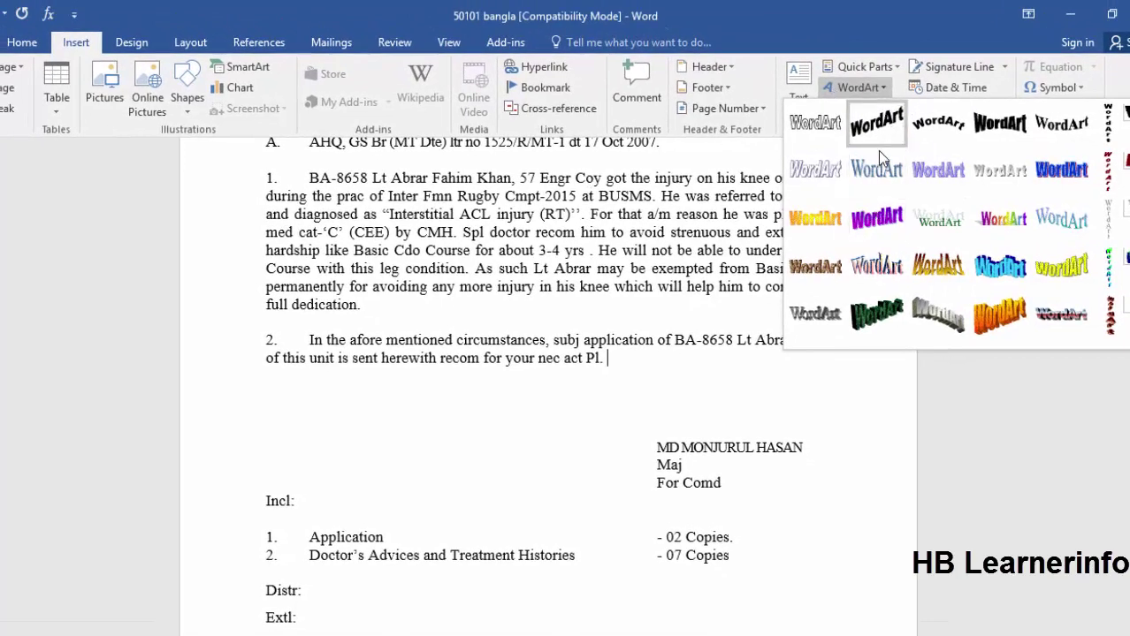
key(Escape)
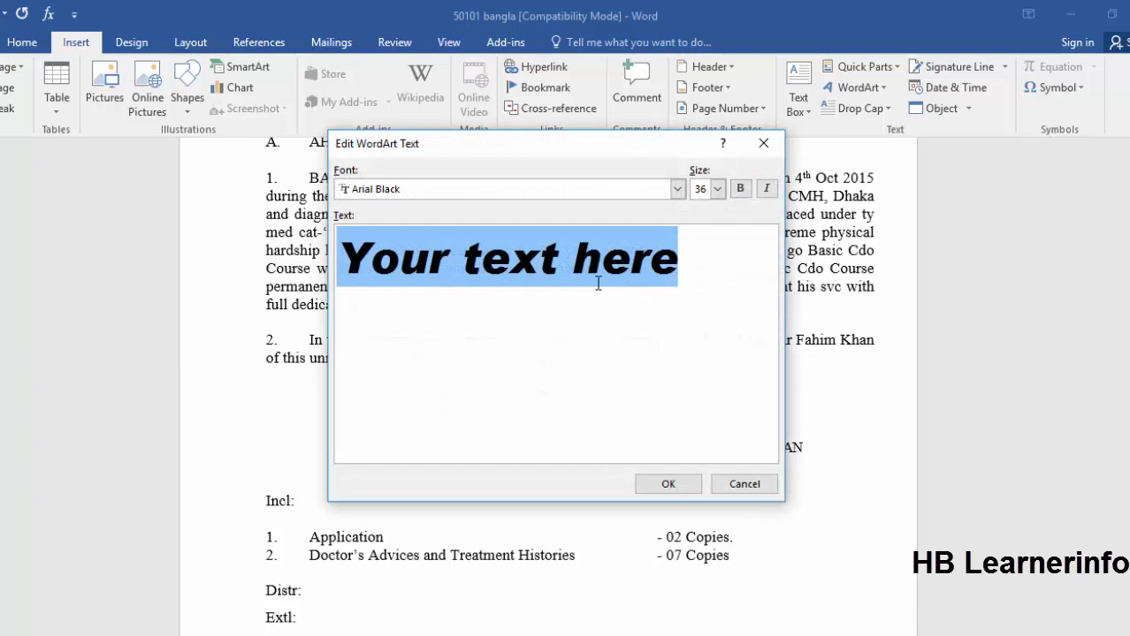
text(hb lear)
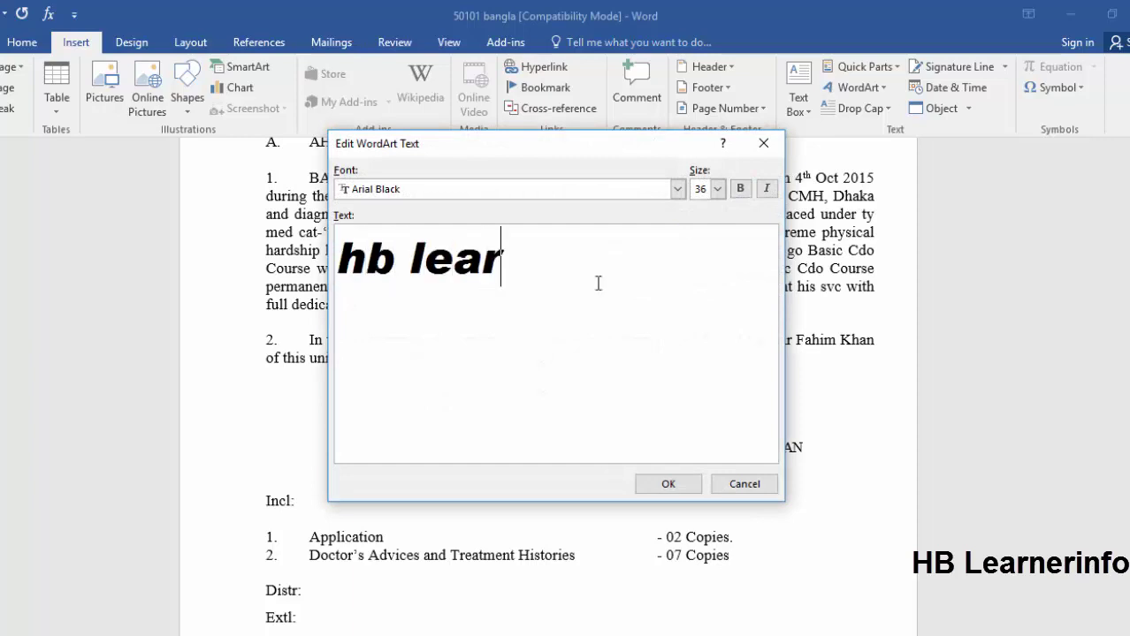
text(nerinfo)
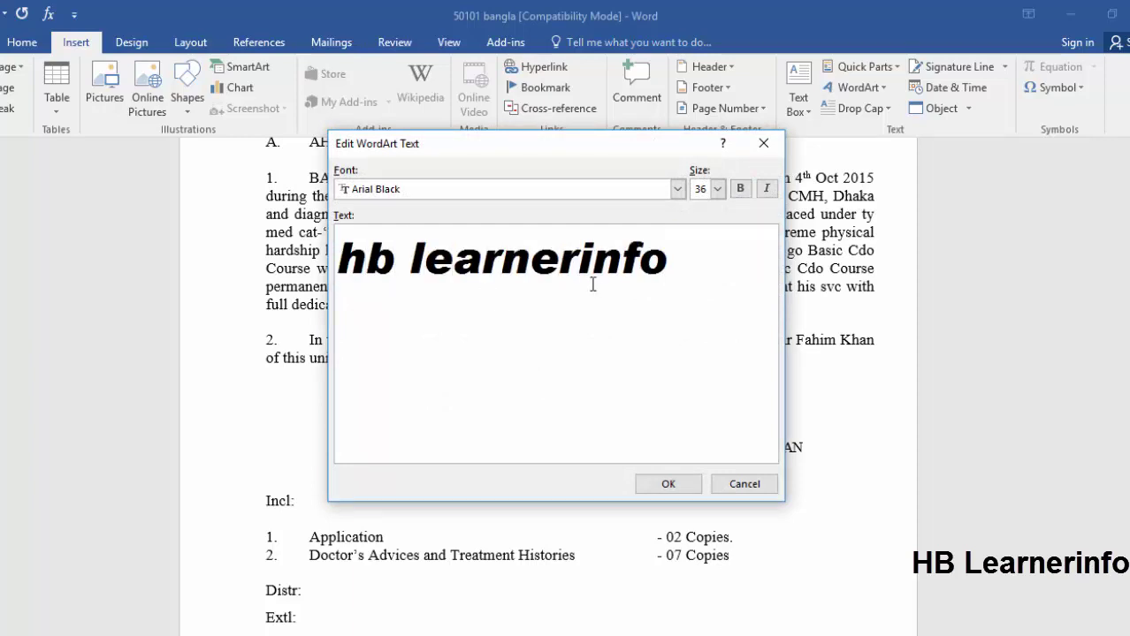
click(453, 265)
- Insert the hb learnerinfo WordArt in front of text over paragraph 1, enlarged to about 1.07 × 4.48 inches
click(672, 477)
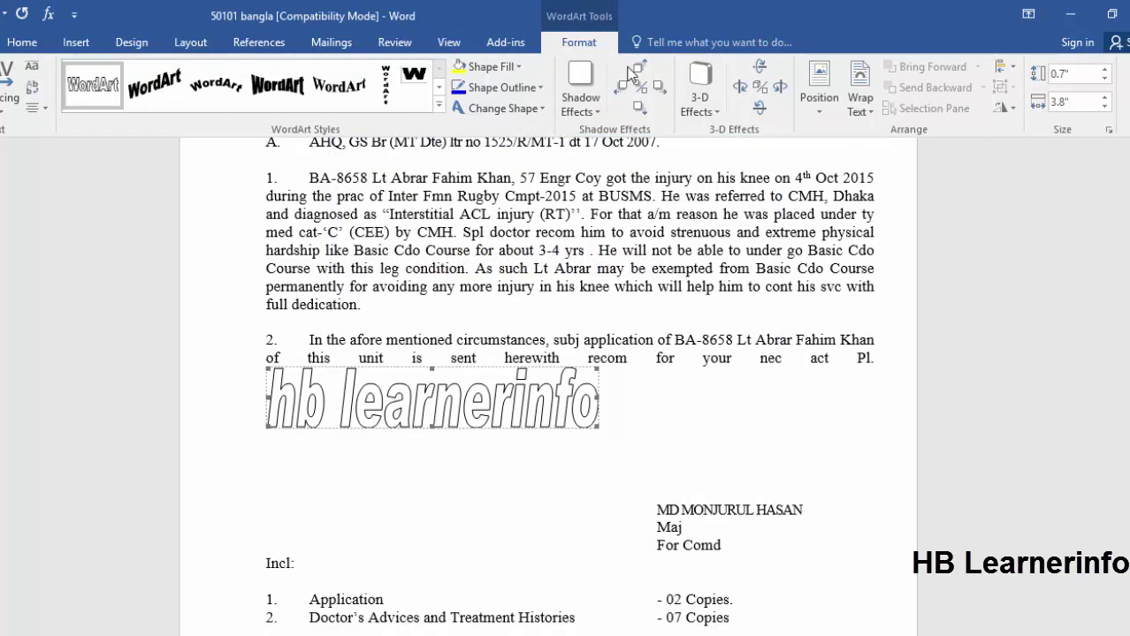
click(862, 104)
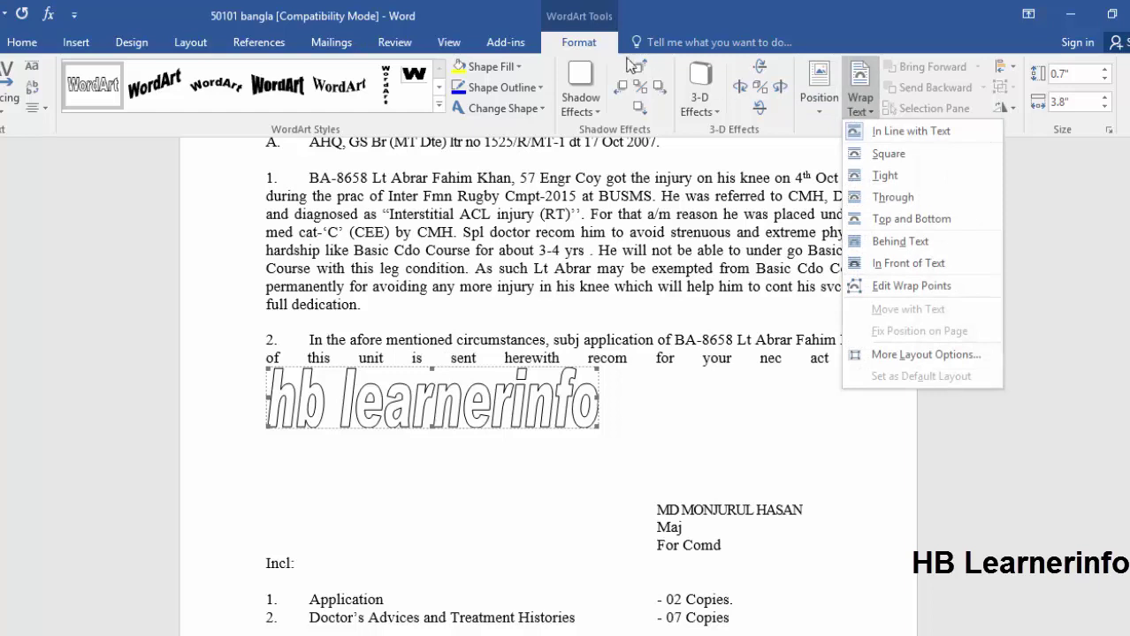
click(877, 262)
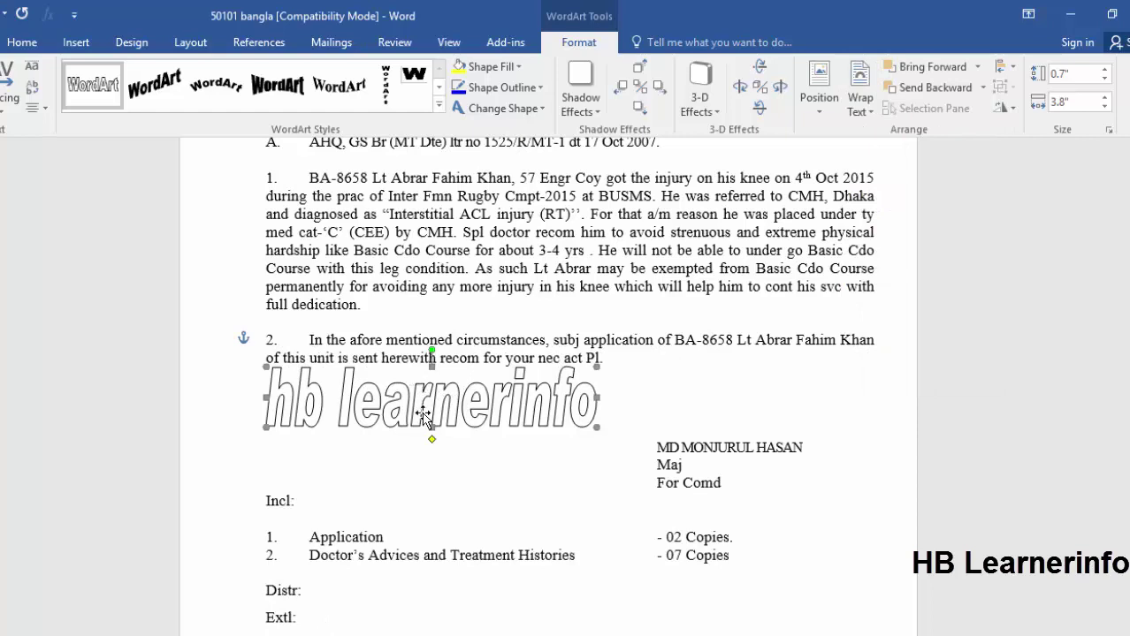
mouse_move(424, 416)
mouse_down()
mouse_move(519, 281)
mouse_move(519, 228)
mouse_move(520, 251)
mouse_up()
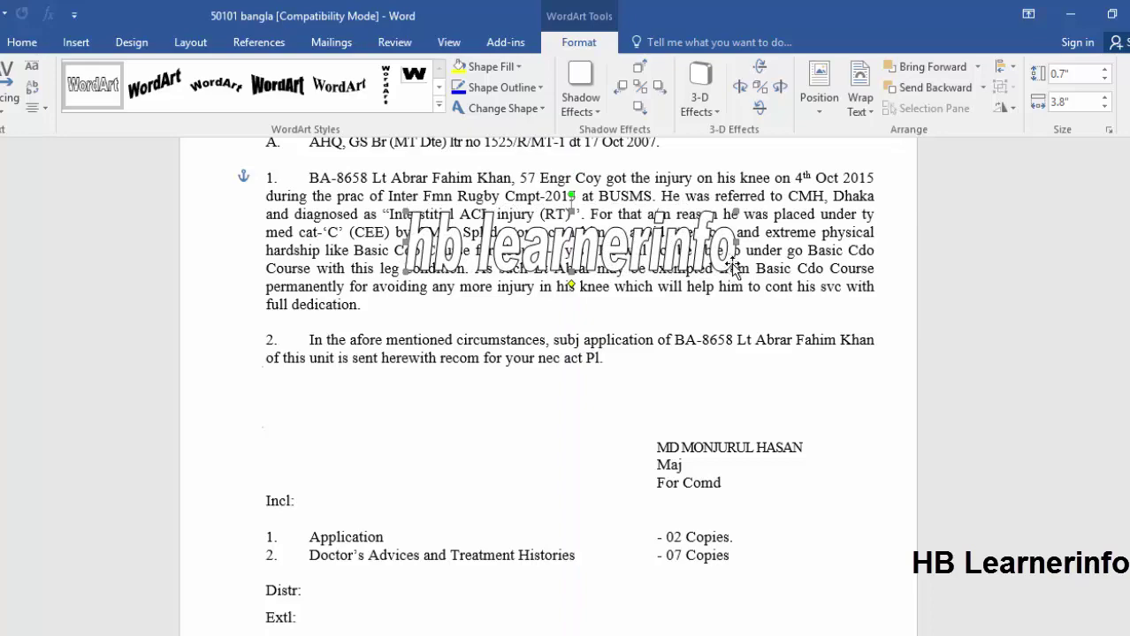
drag(737, 271, 796, 304)
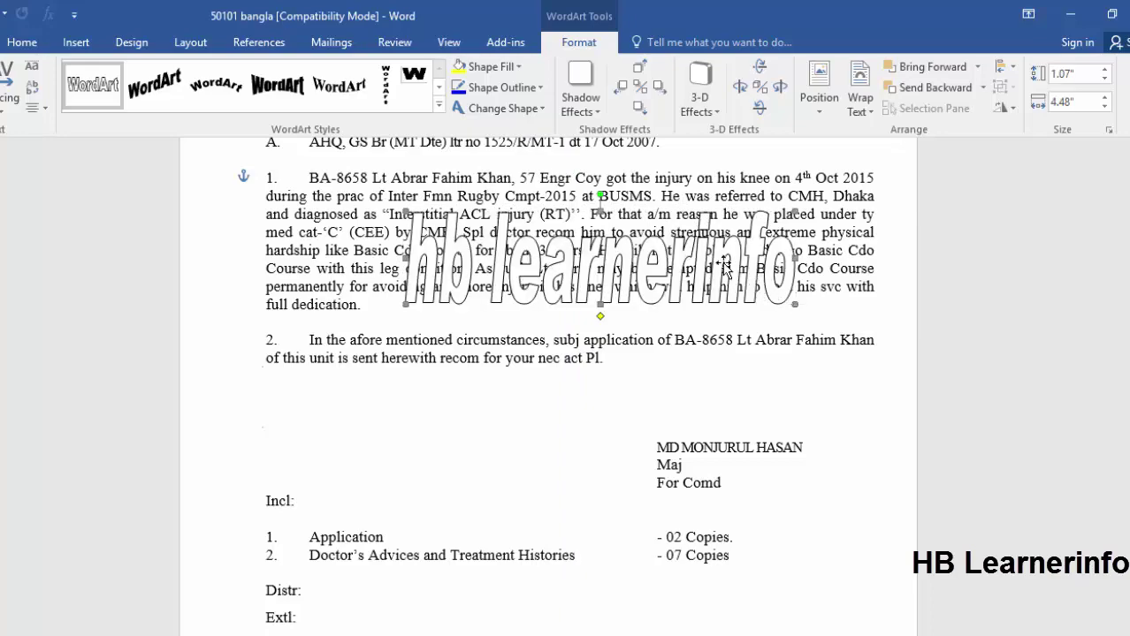
- Set the WordArt's text wrapping to Behind Text so paragraph 1 runs across it
click(860, 112)
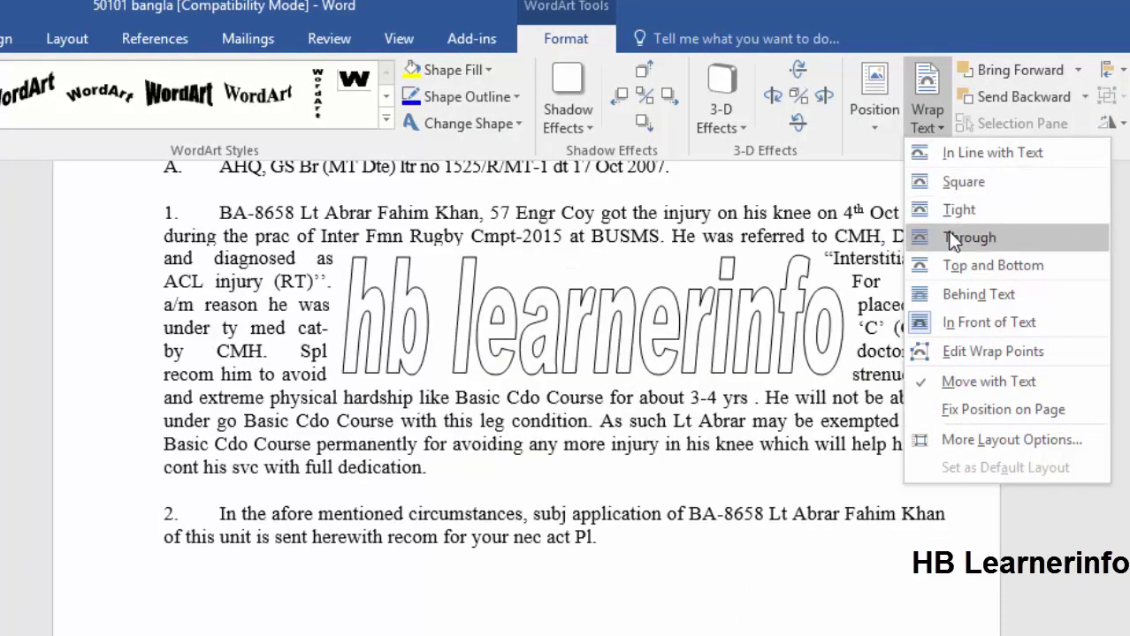
click(952, 295)
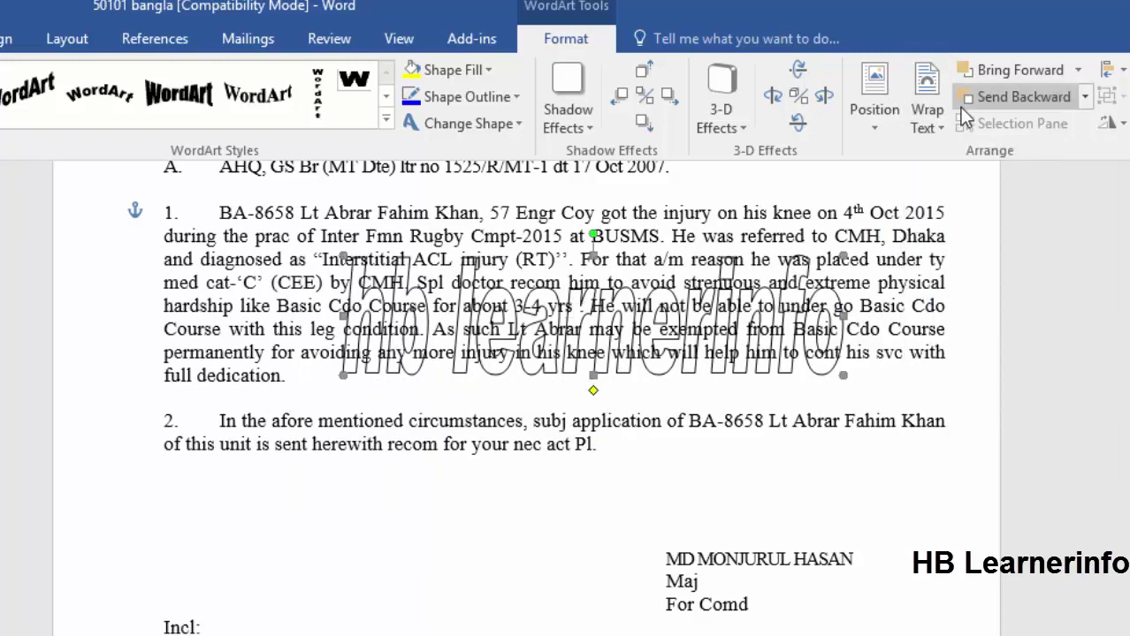
click(929, 110)
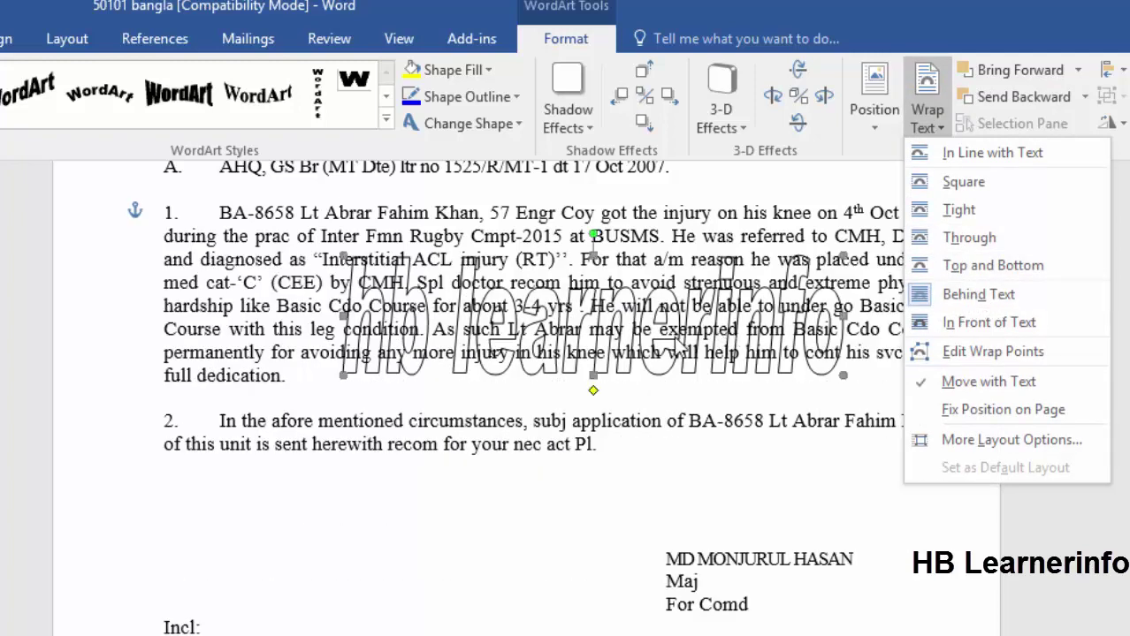
click(630, 344)
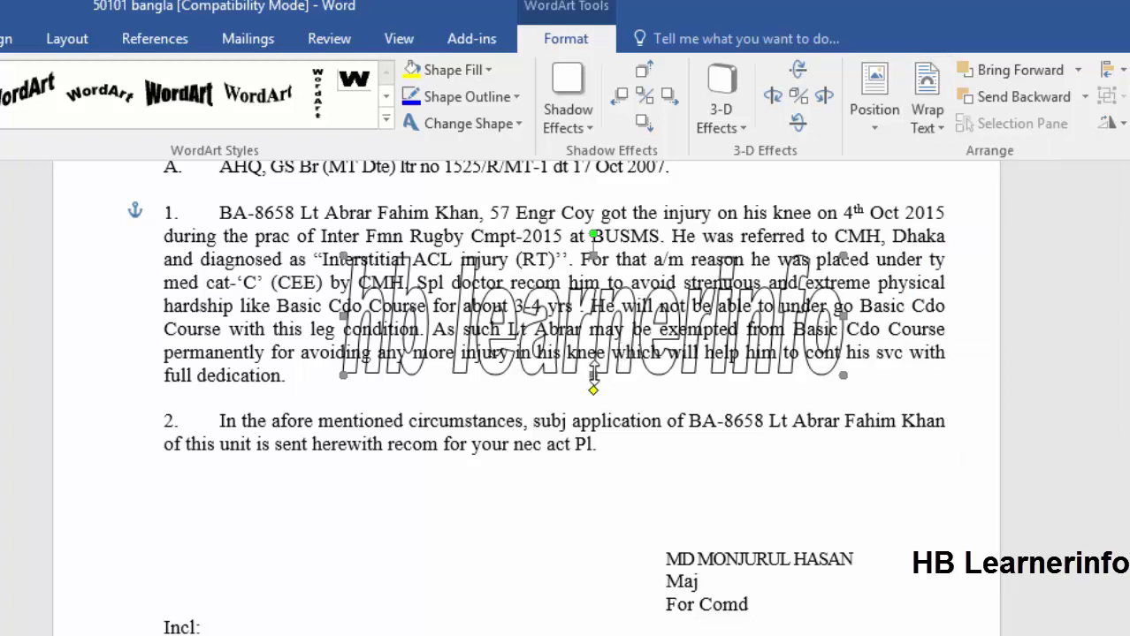
right_click(593, 376)
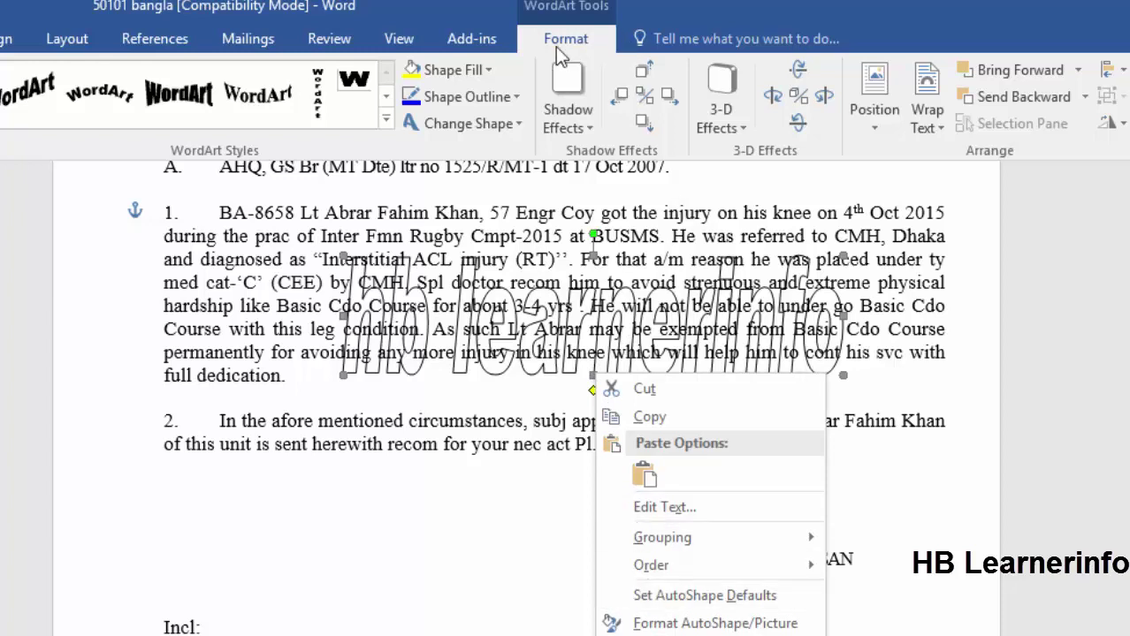
- Fill the hb learnerinfo WordArt letters solid black
click(477, 73)
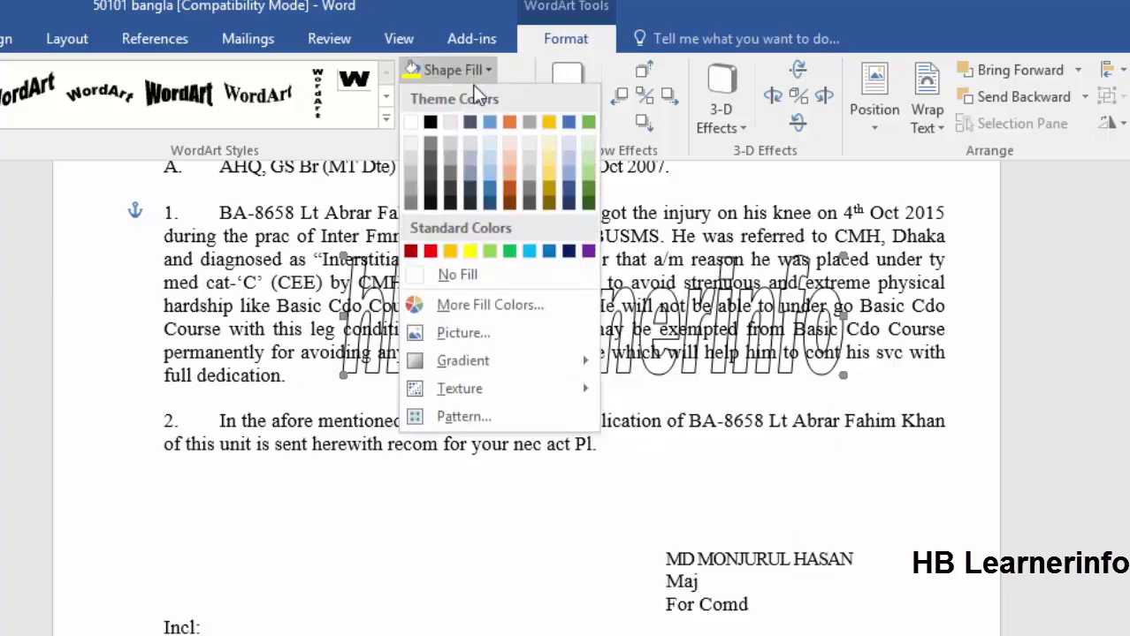
click(431, 121)
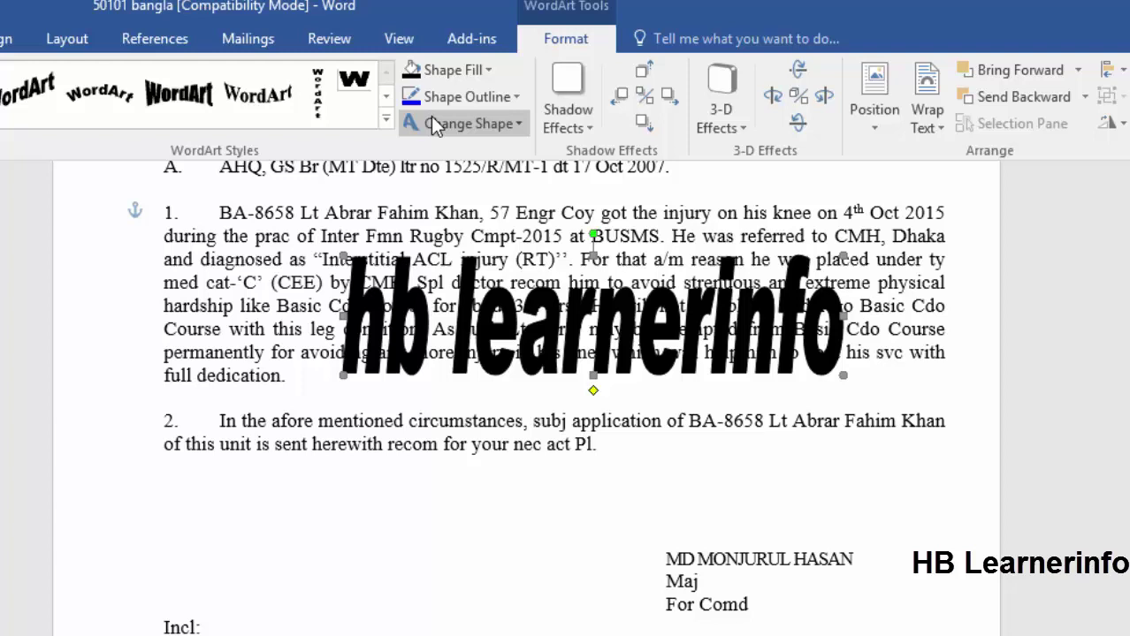
click(477, 75)
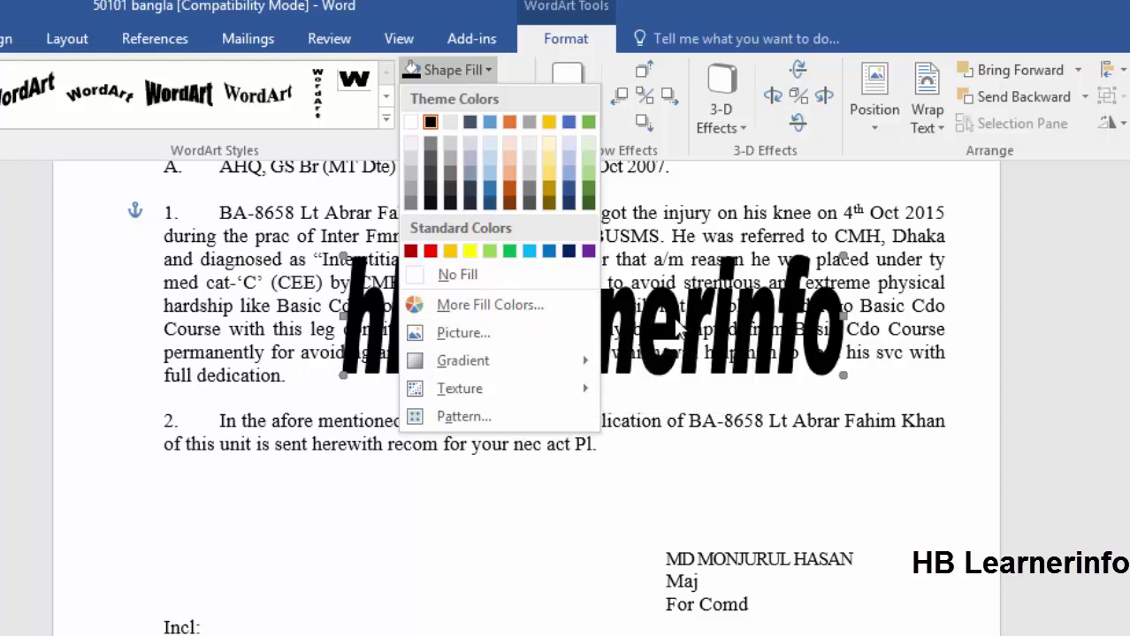
click(677, 328)
- Select the WordArt and bring up its shape shortcut menu
right_click(669, 326)
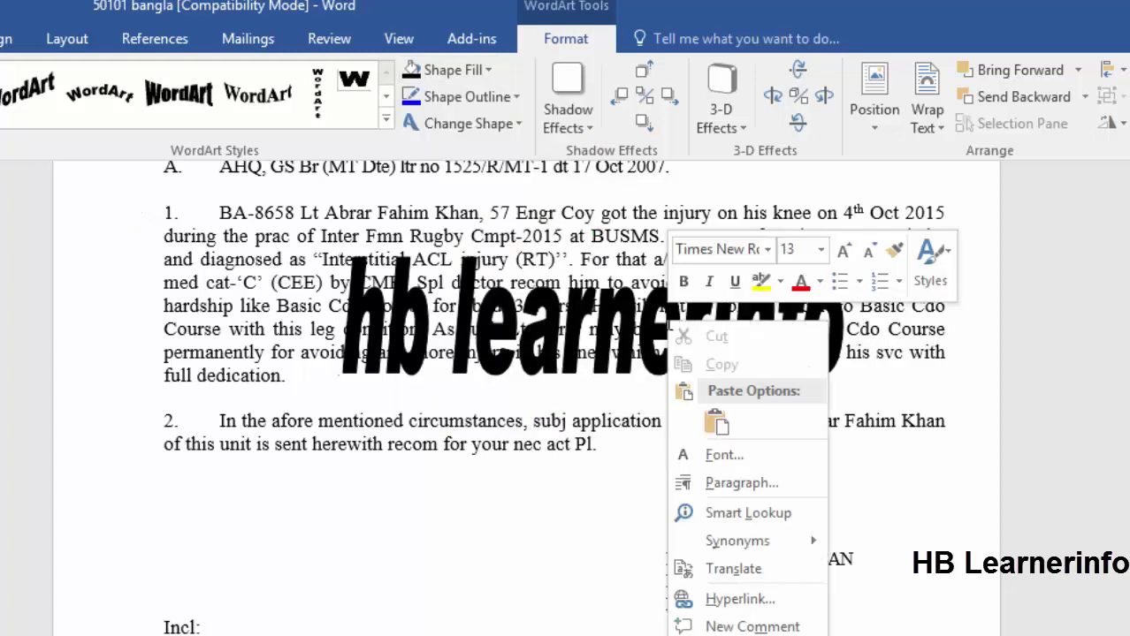
click(599, 357)
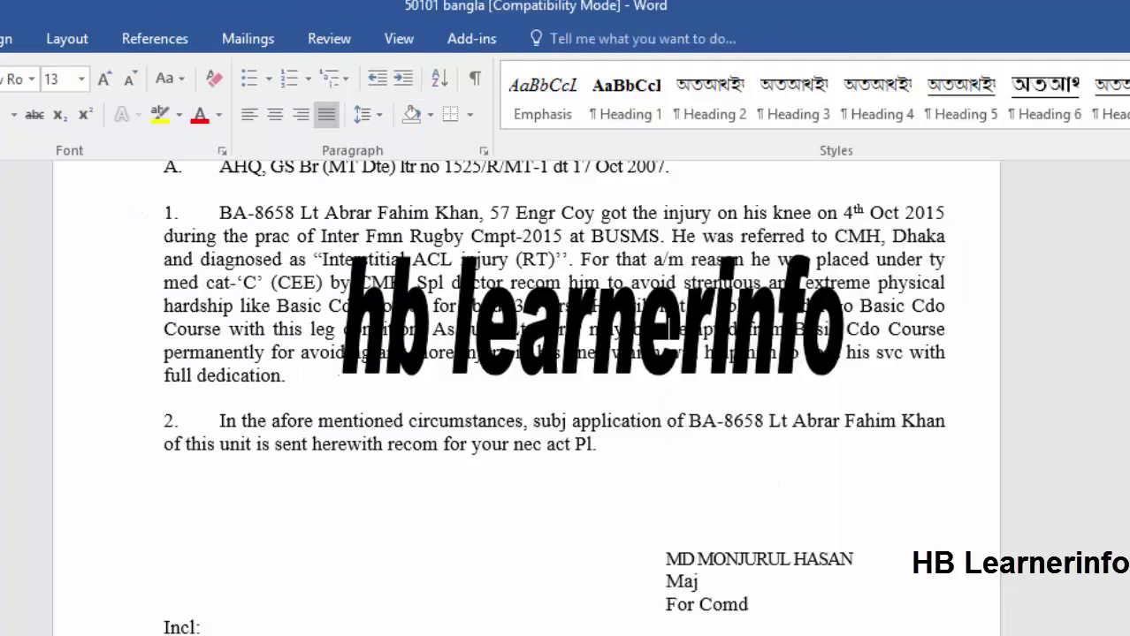
click(599, 371)
right_click(599, 372)
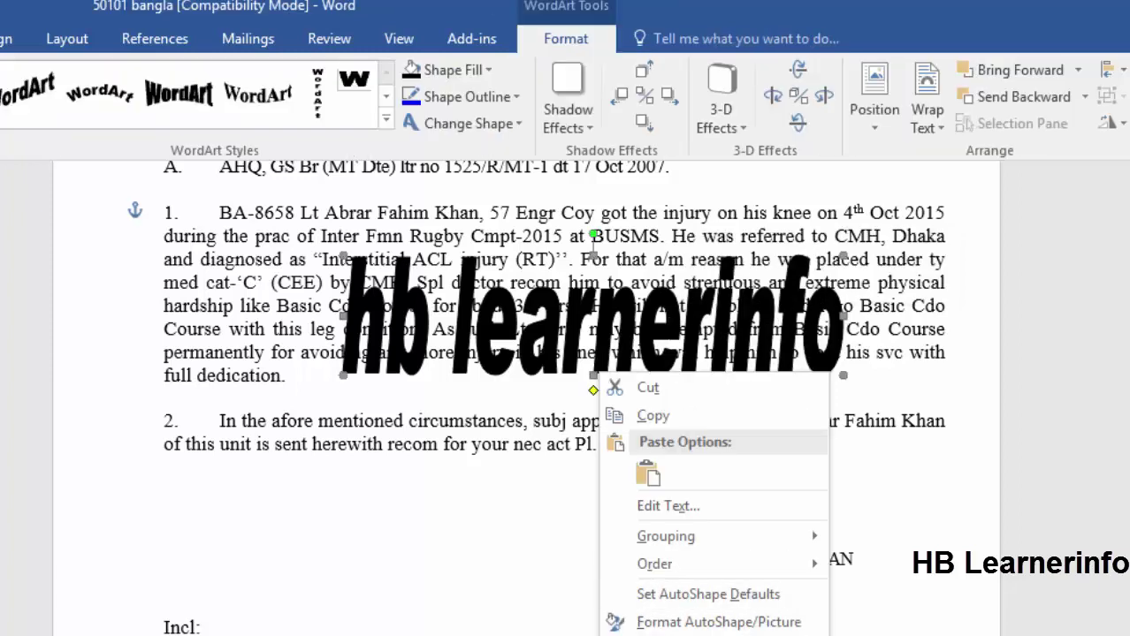
- Set the WordArt outline colour to light grey in Format AutoShape/Picture
click(672, 622)
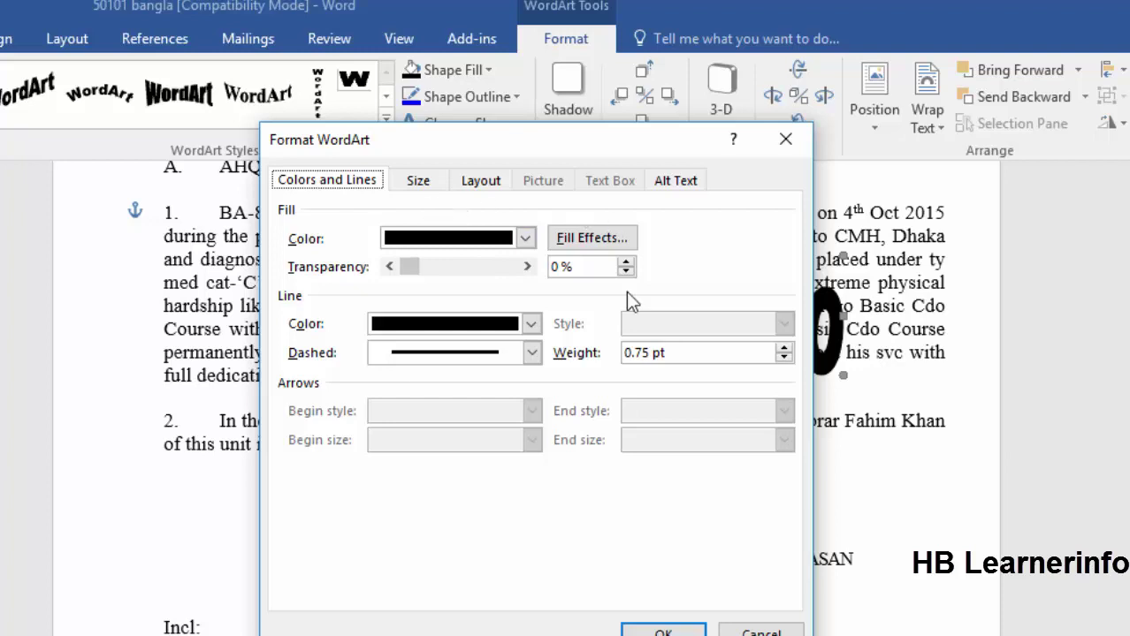
click(533, 323)
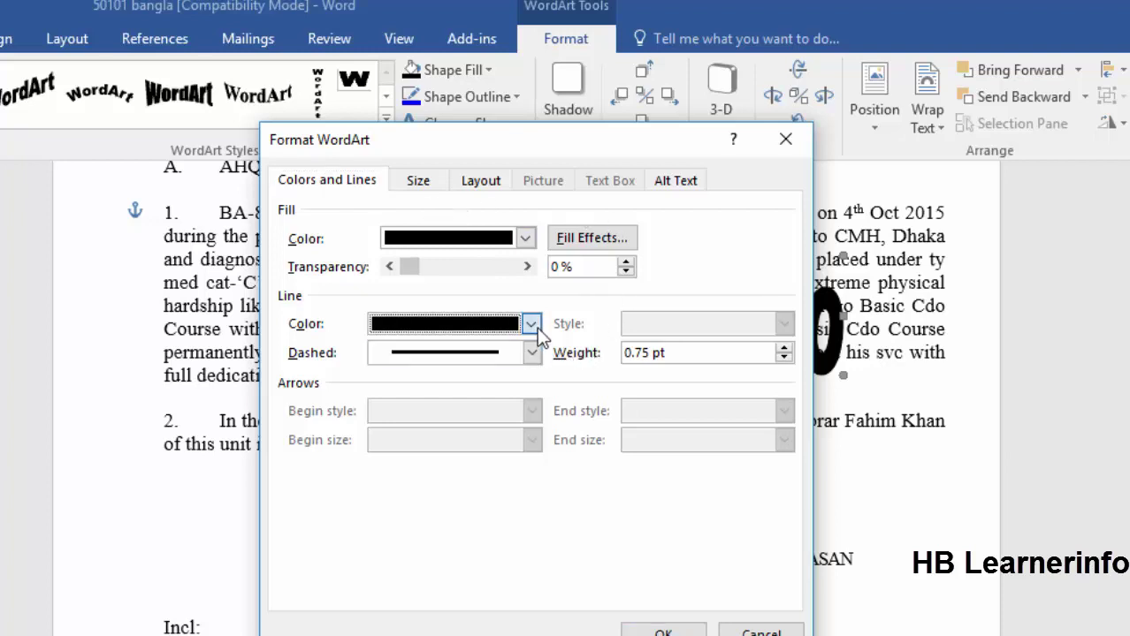
click(420, 396)
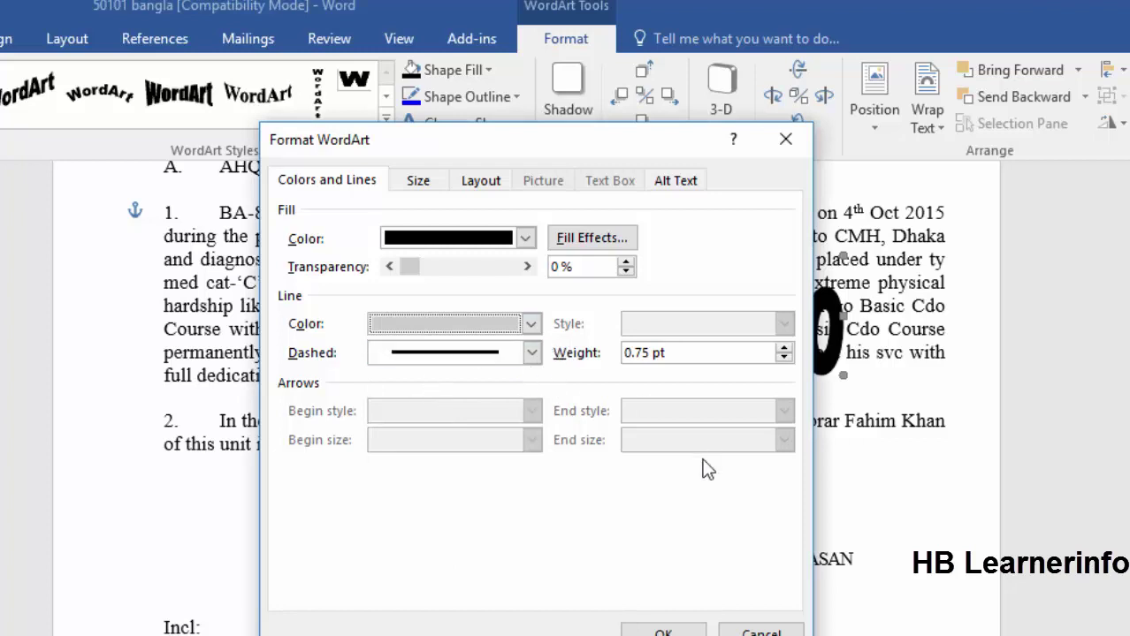
click(663, 633)
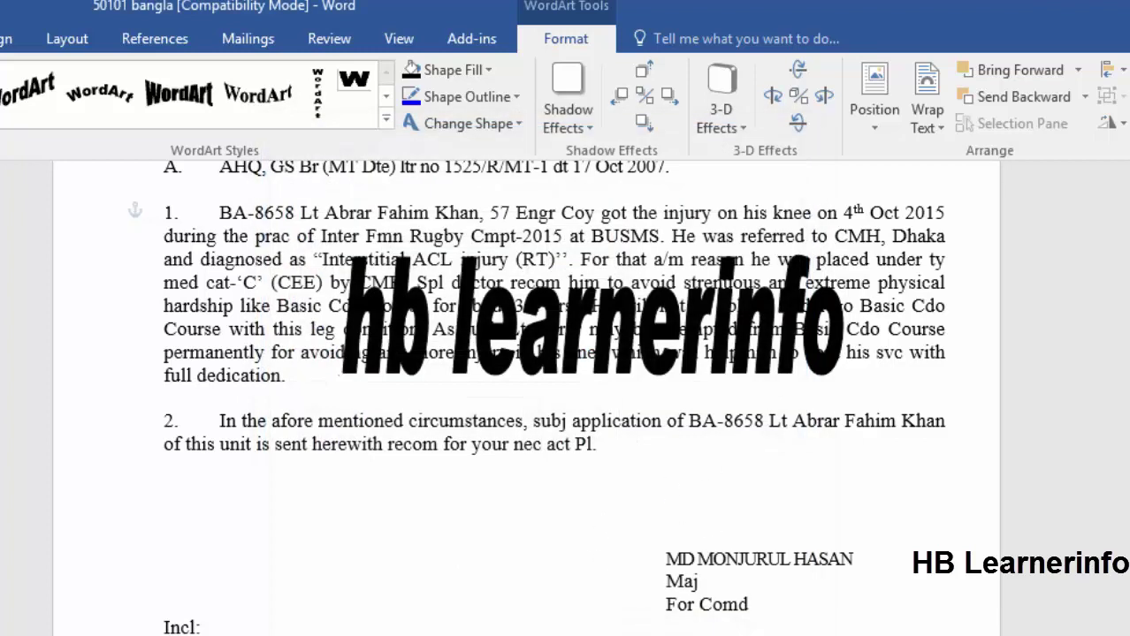
- Fill the WordArt with Gray-25% and deselect it, returning to paragraph 1's text
click(462, 99)
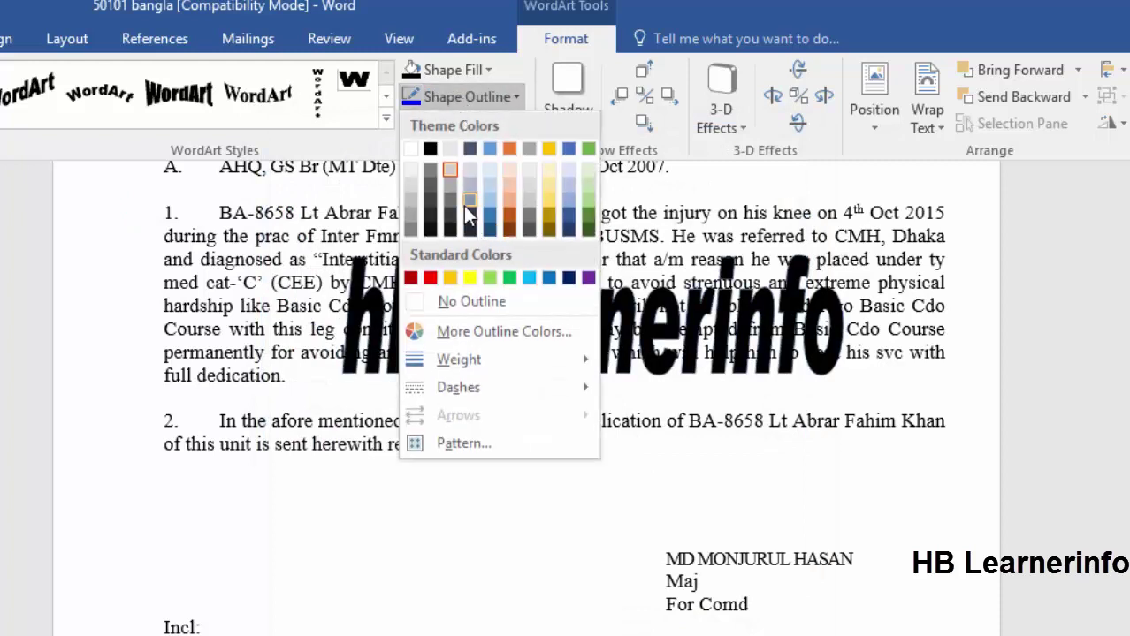
click(452, 95)
click(449, 70)
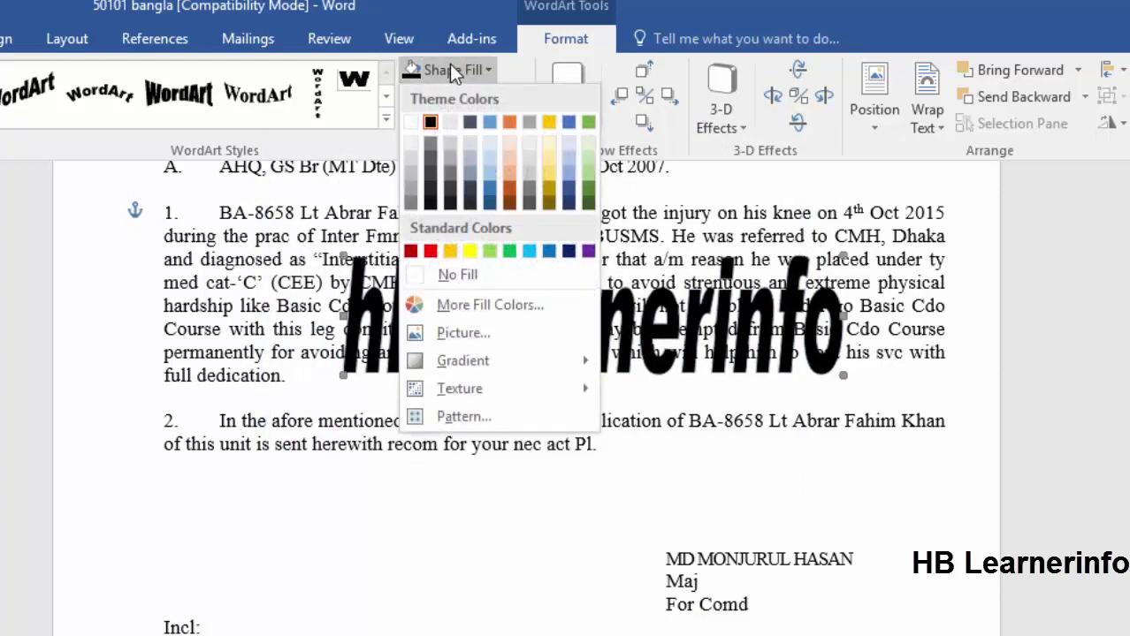
click(451, 146)
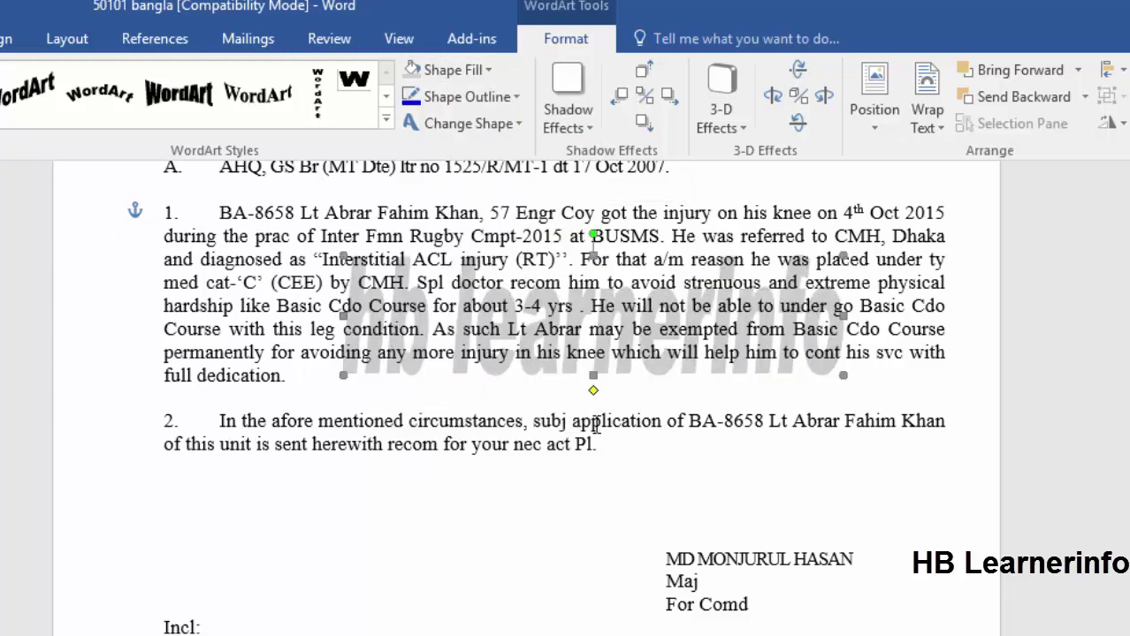
click(588, 488)
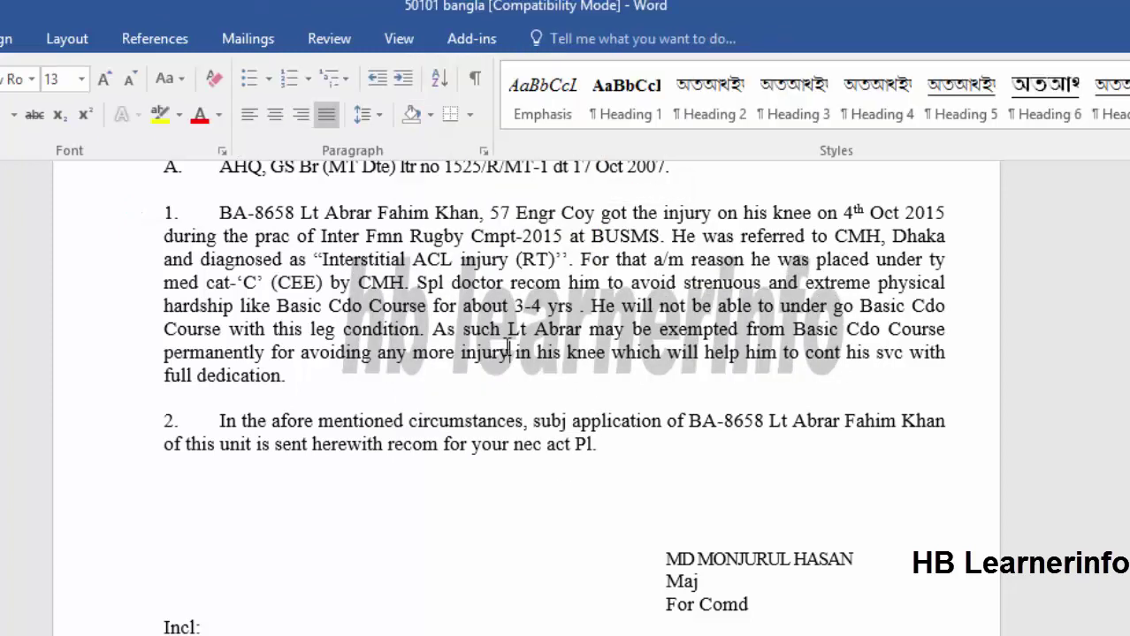
click(444, 329)
drag(276, 285, 580, 386)
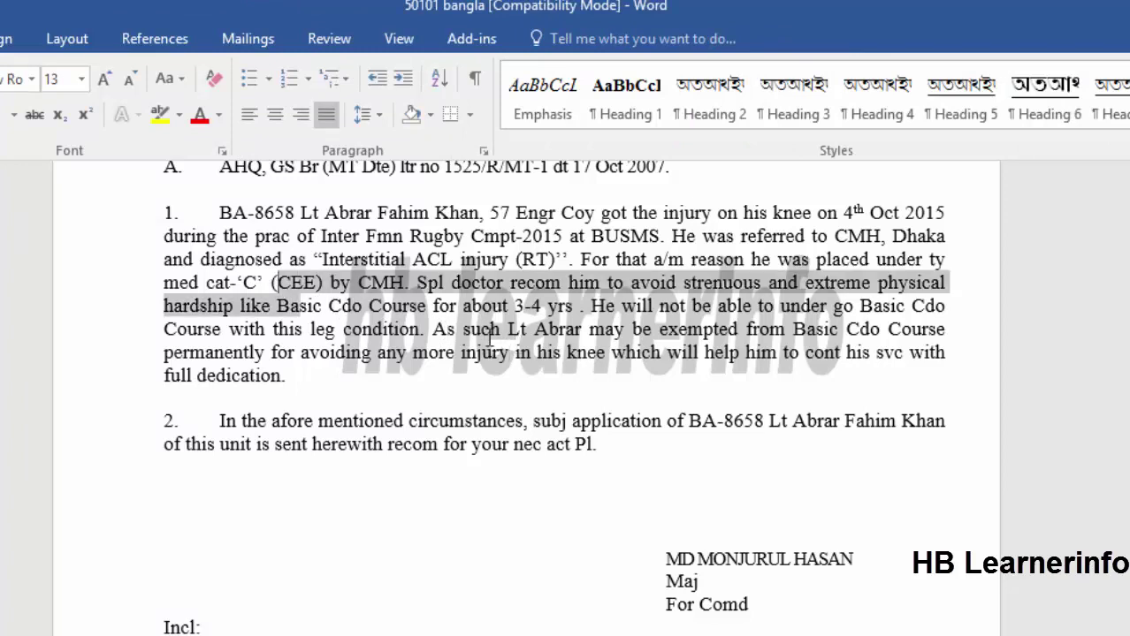
click(578, 384)
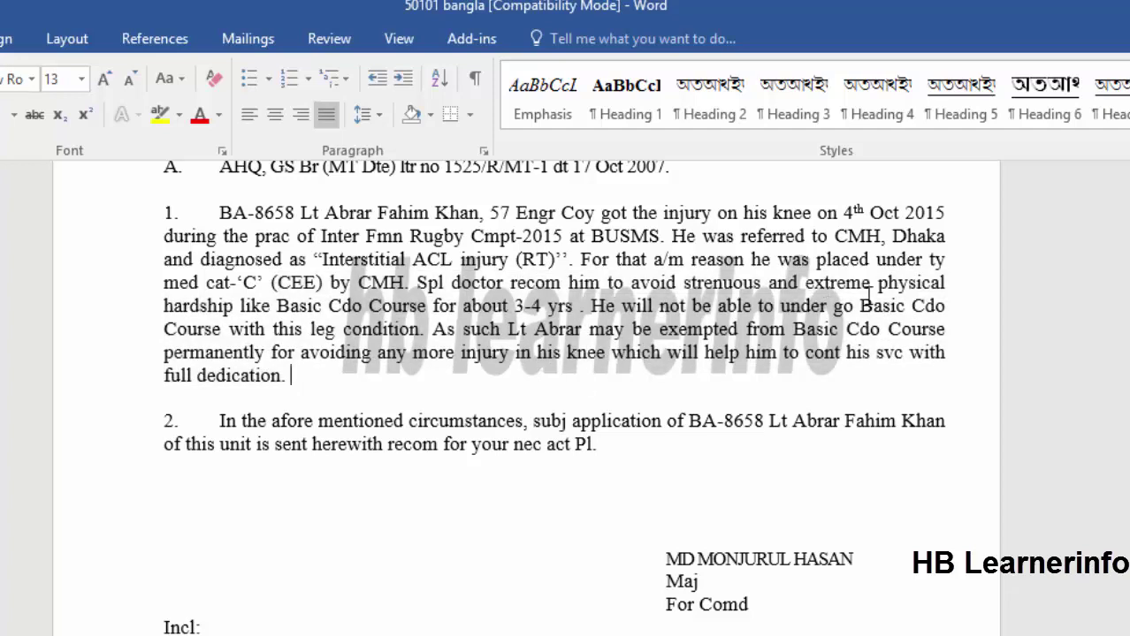
click(906, 306)
scroll(554, 353, down, 3)
scroll(554, 353, down, 10)
scroll(553, 354, down, 8)
scroll(553, 353, down, 3)
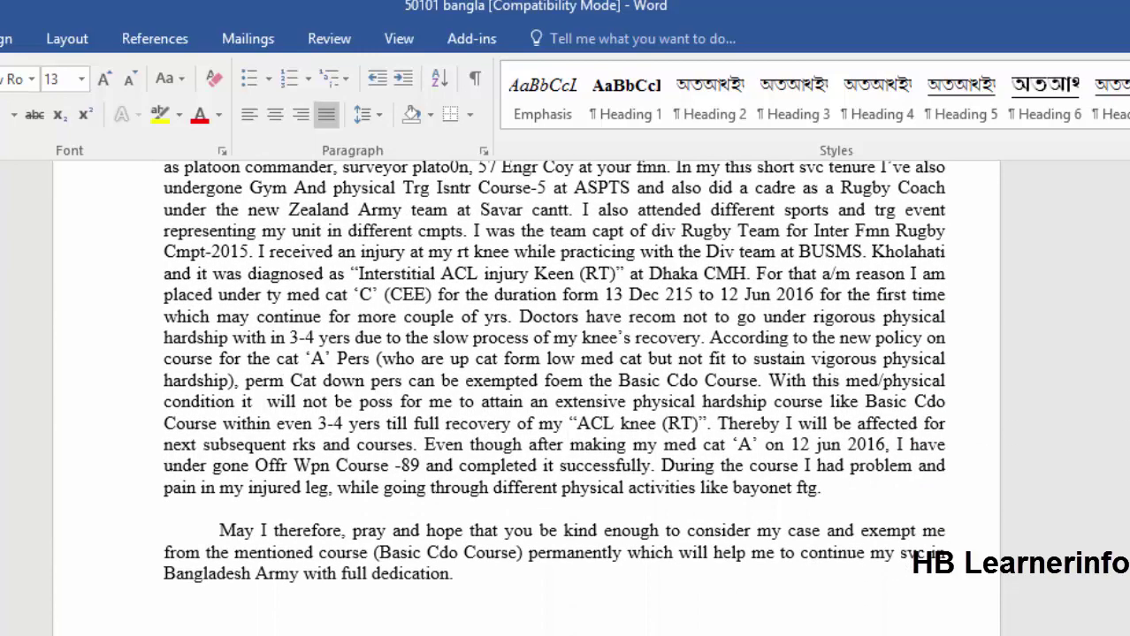
scroll(554, 353, up, 20)
scroll(553, 353, up, 8)
scroll(553, 353, down, 8)
scroll(553, 353, up, 2)
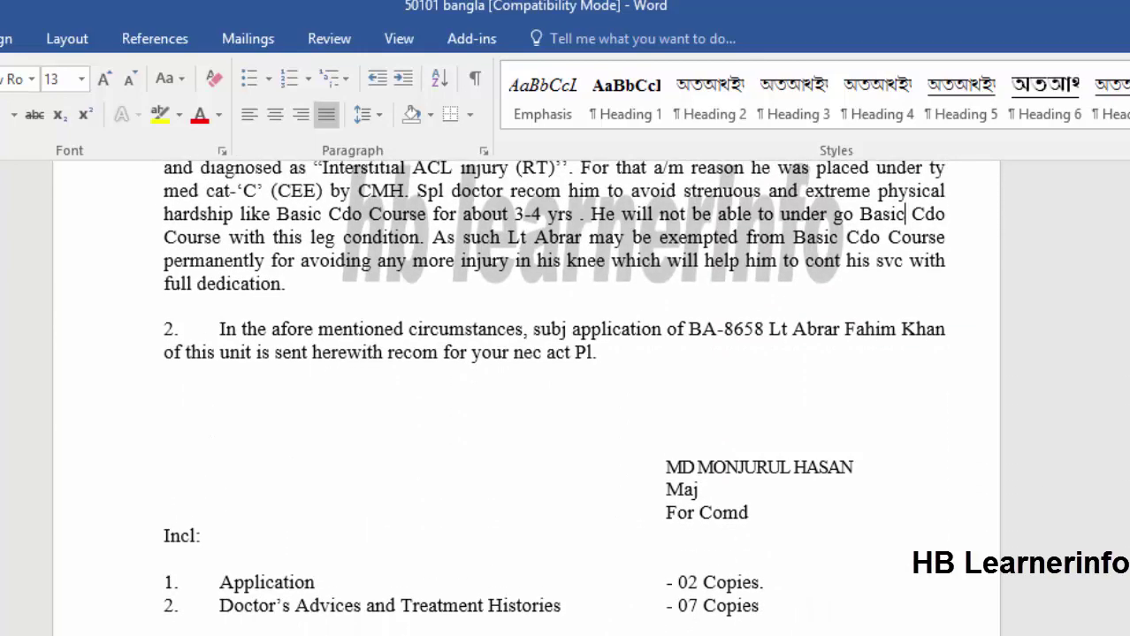
scroll(753, 306, up, 1)
scroll(753, 306, up, 1)
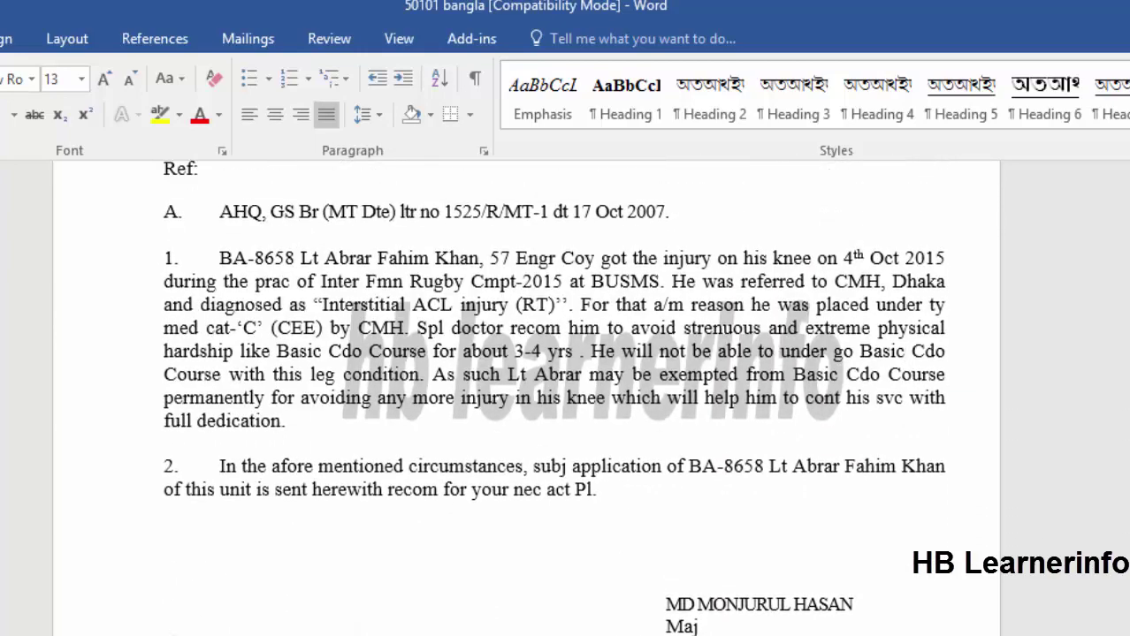
click(744, 305)
click(681, 417)
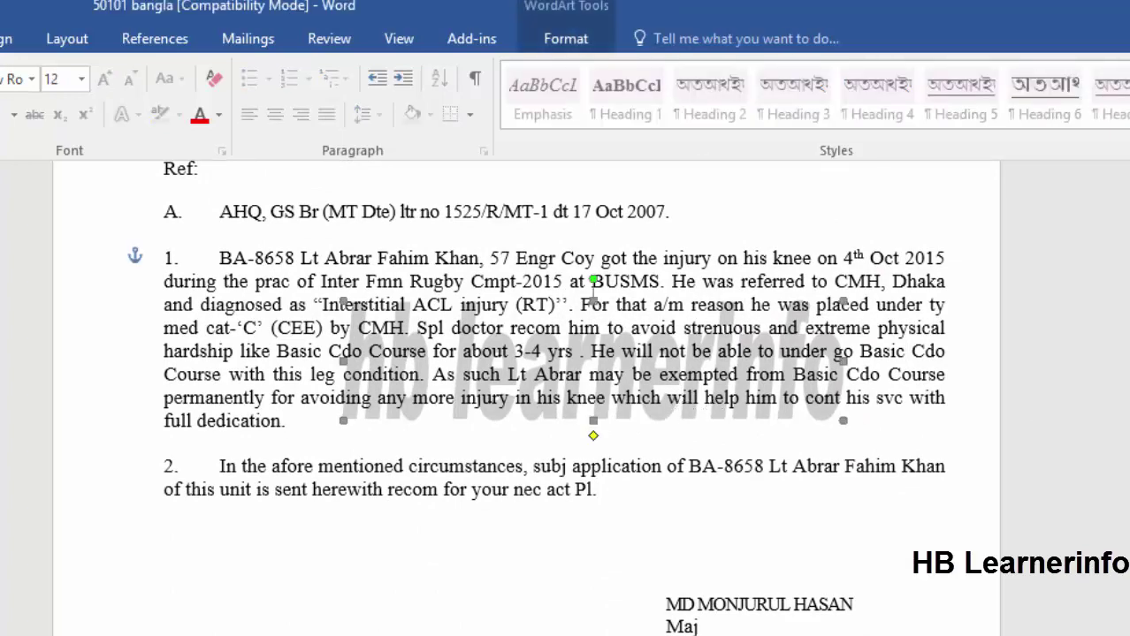
- Paste the grey watermark onto page 2 and nudge it four steps down behind the text
scroll(554, 398, down, 5)
scroll(553, 398, down, 5)
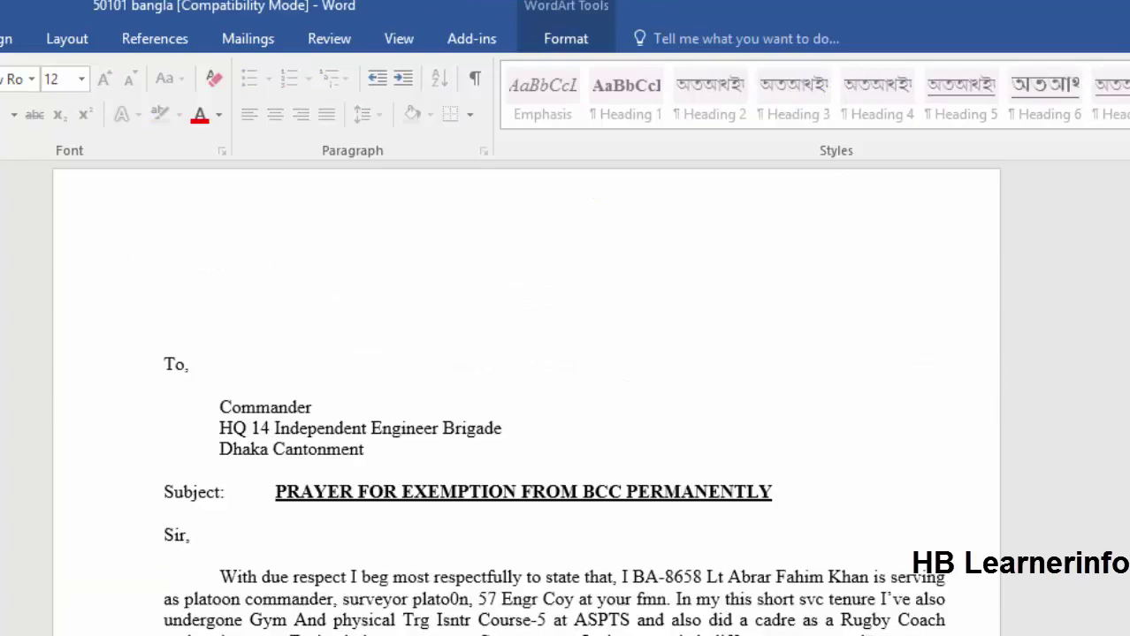
scroll(553, 398, down, 6)
scroll(554, 398, down, 2)
scroll(701, 352, up, 1)
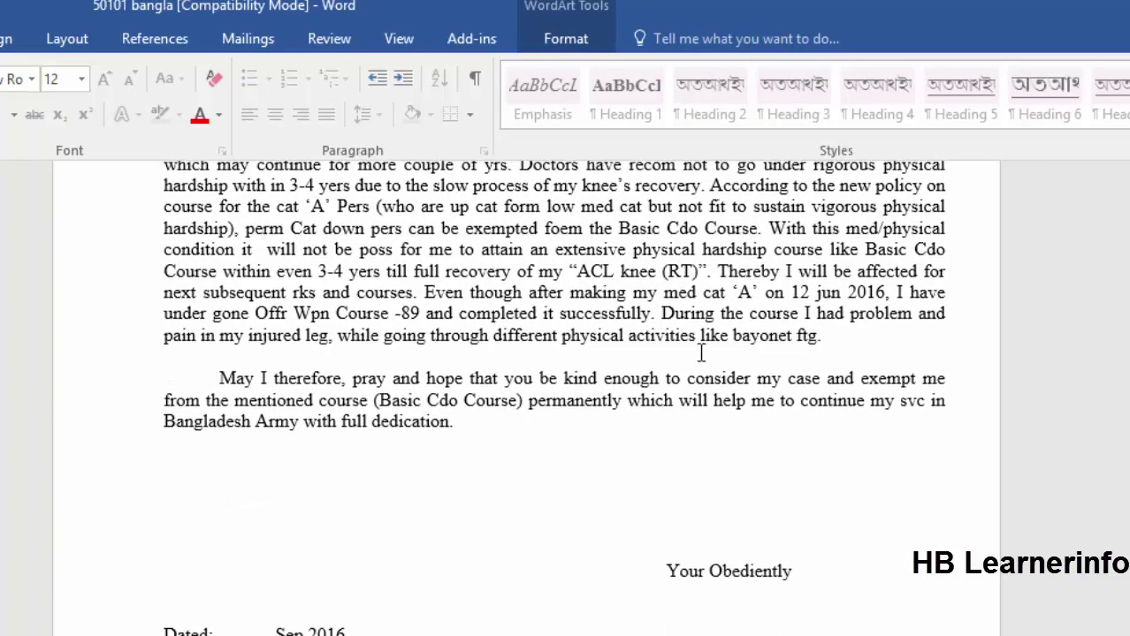
click(521, 341)
key(ctrl+v)
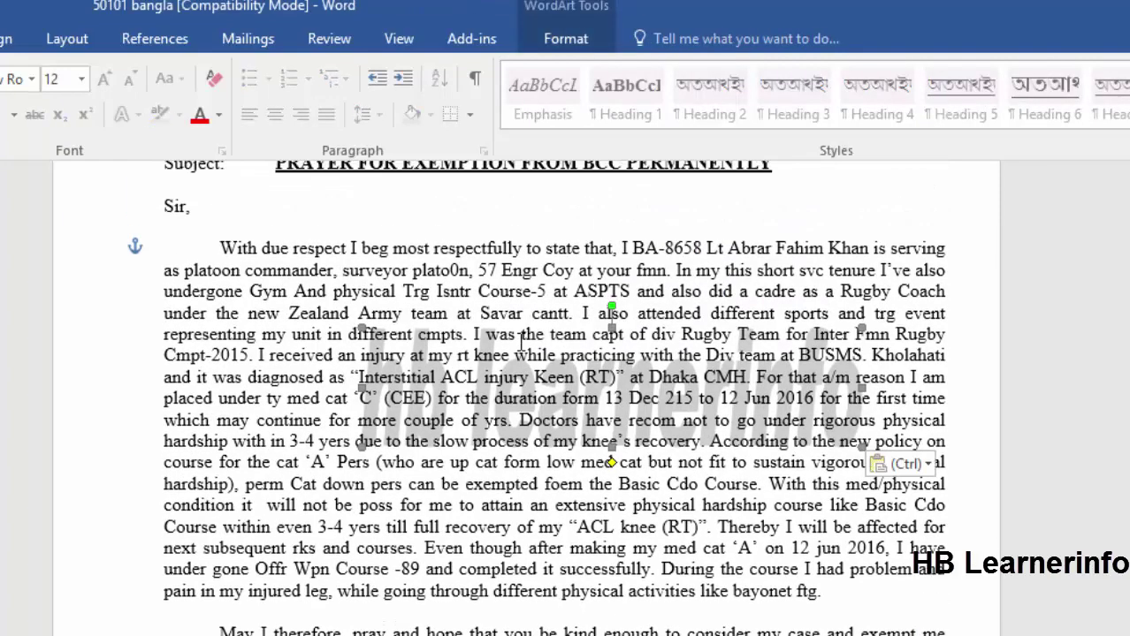
key(Down)
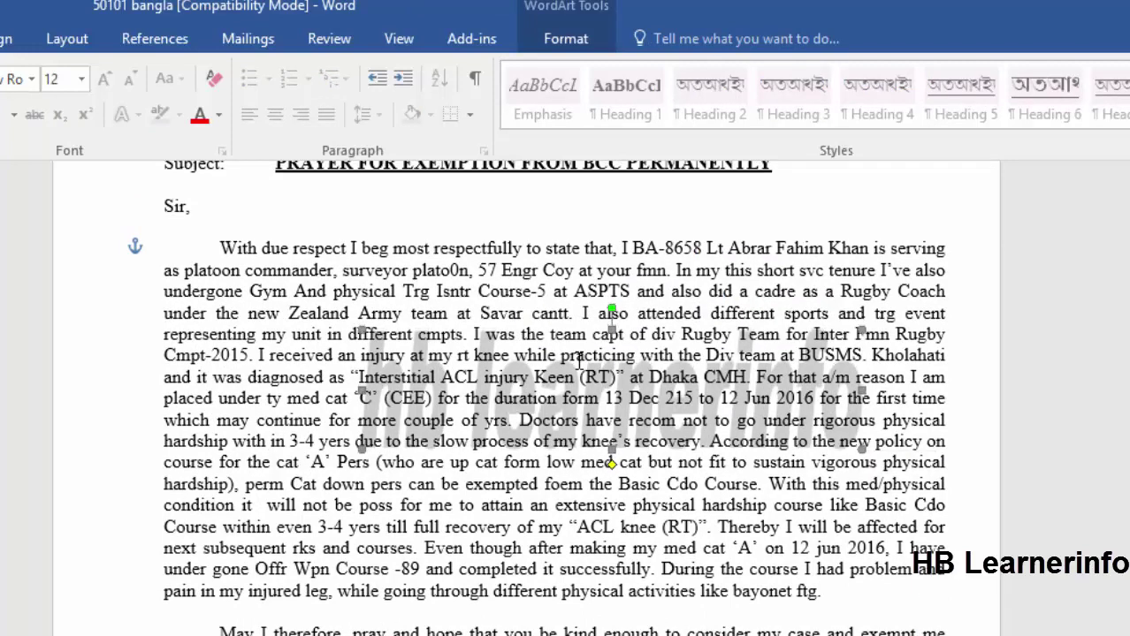
key(Down)
key(Down)
key(Down)
key(Down)
key(Down)
key(Down)
key(Down)
key(Down)
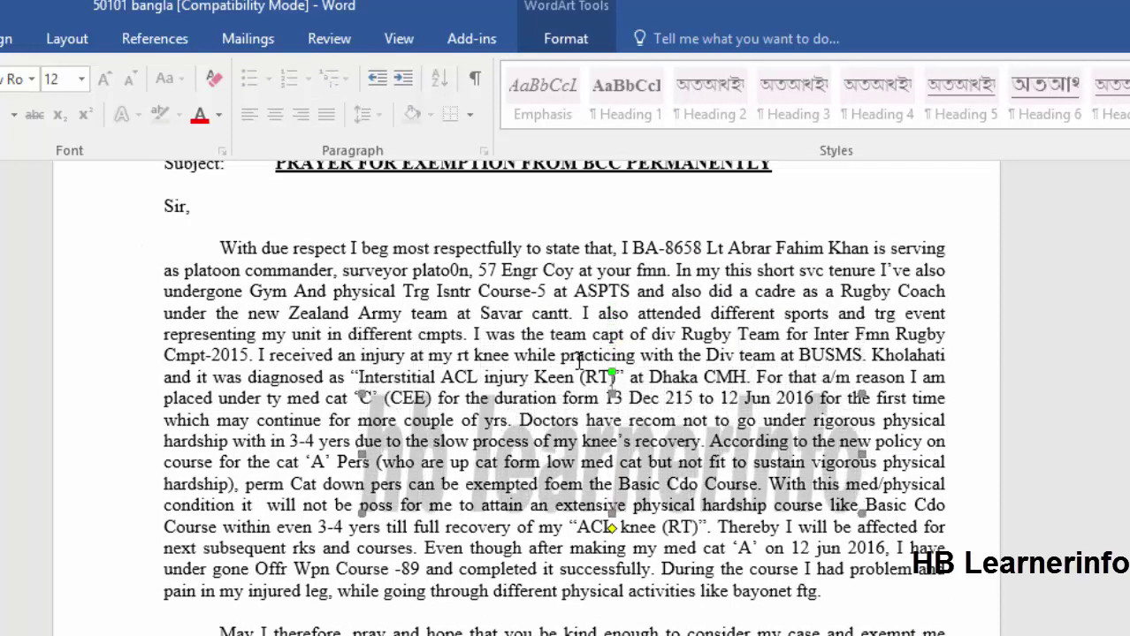
key(Down)
key(Down)
key(Down)
key(Down)
key(Down)
key(Down)
key(Down)
key(Down)
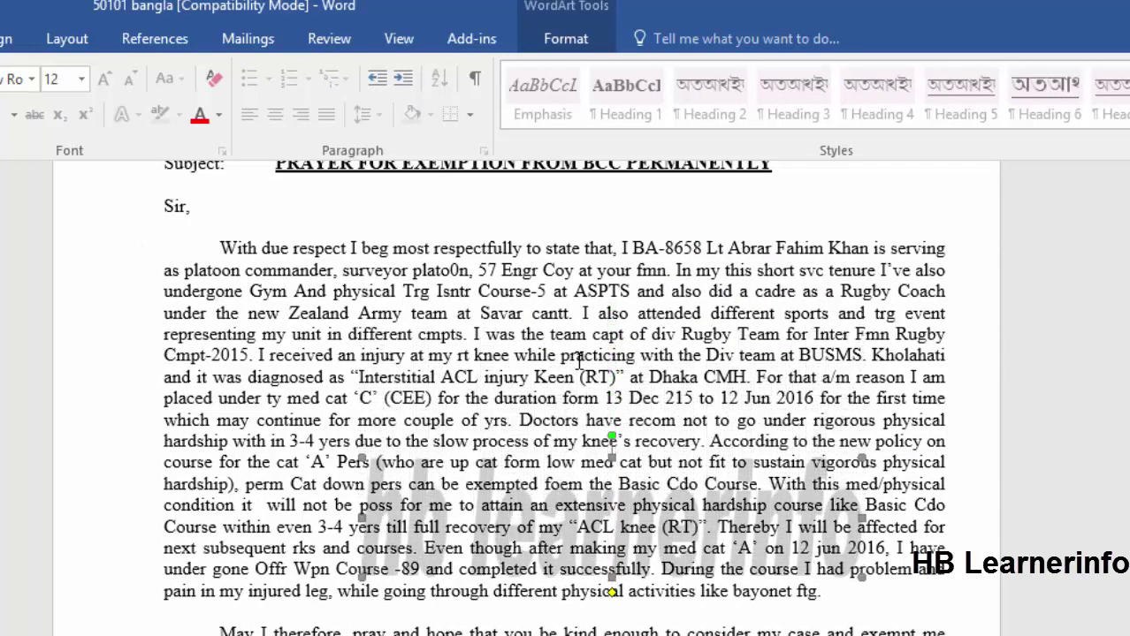
key(Down)
key(Down)
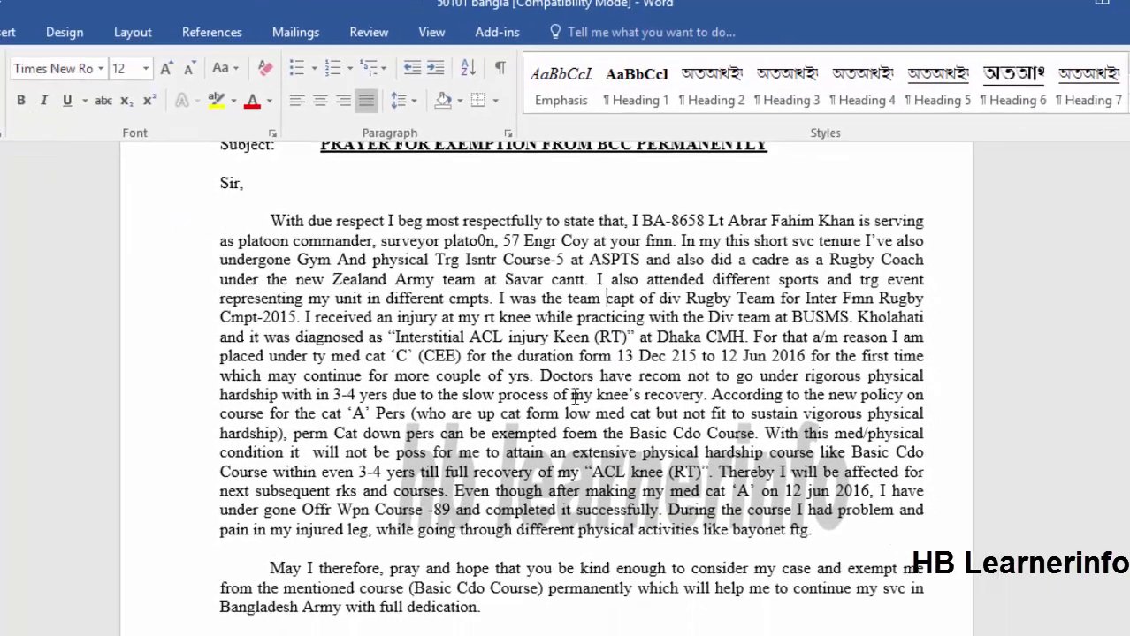
click(579, 382)
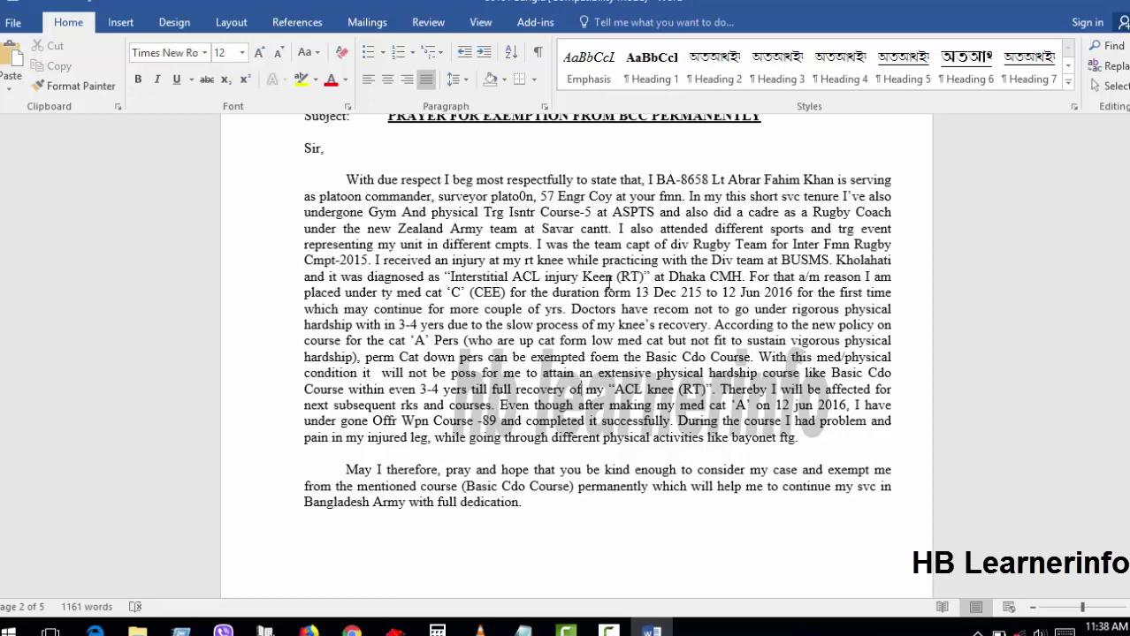